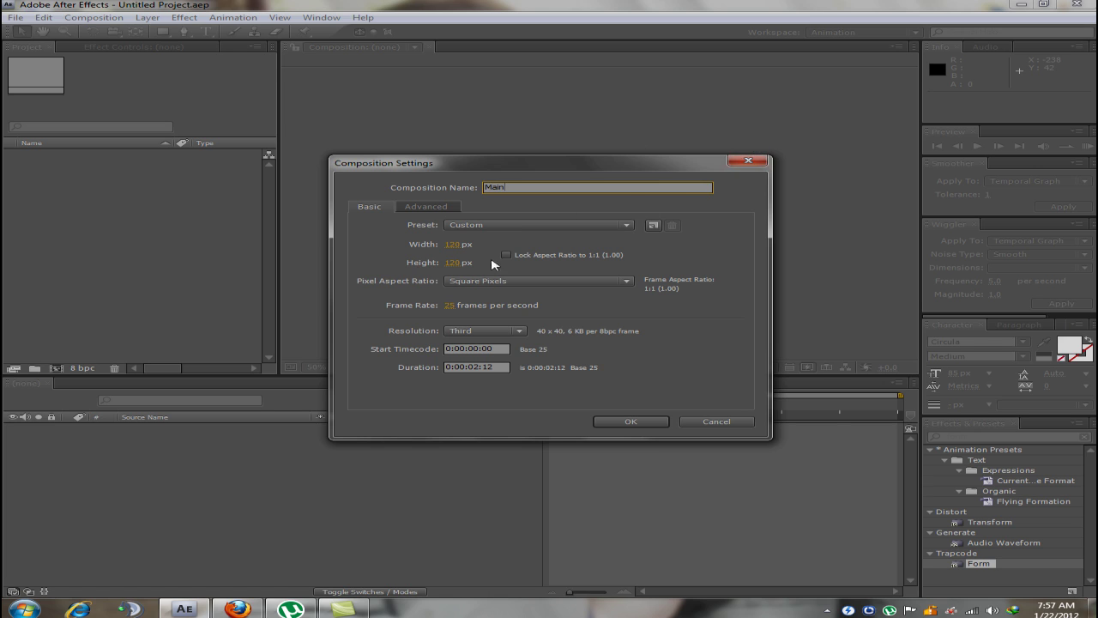
Create the Main composition at 1920 x 1080 px with a duration of 0:00:20:12
key("Tab")
type("1920")
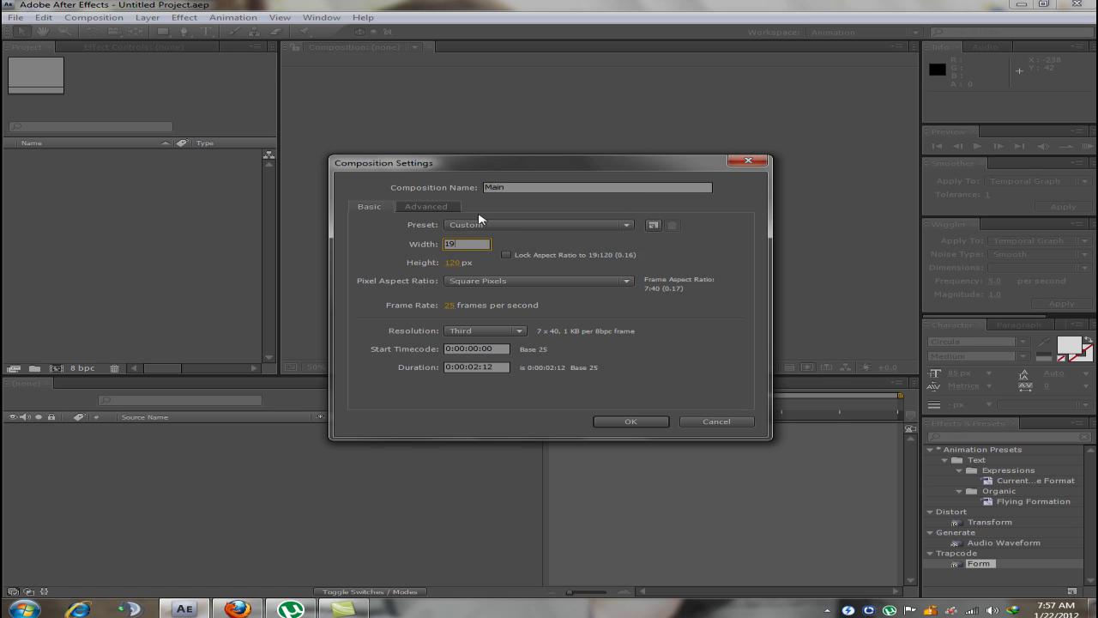
key("Tab")
type("1080")
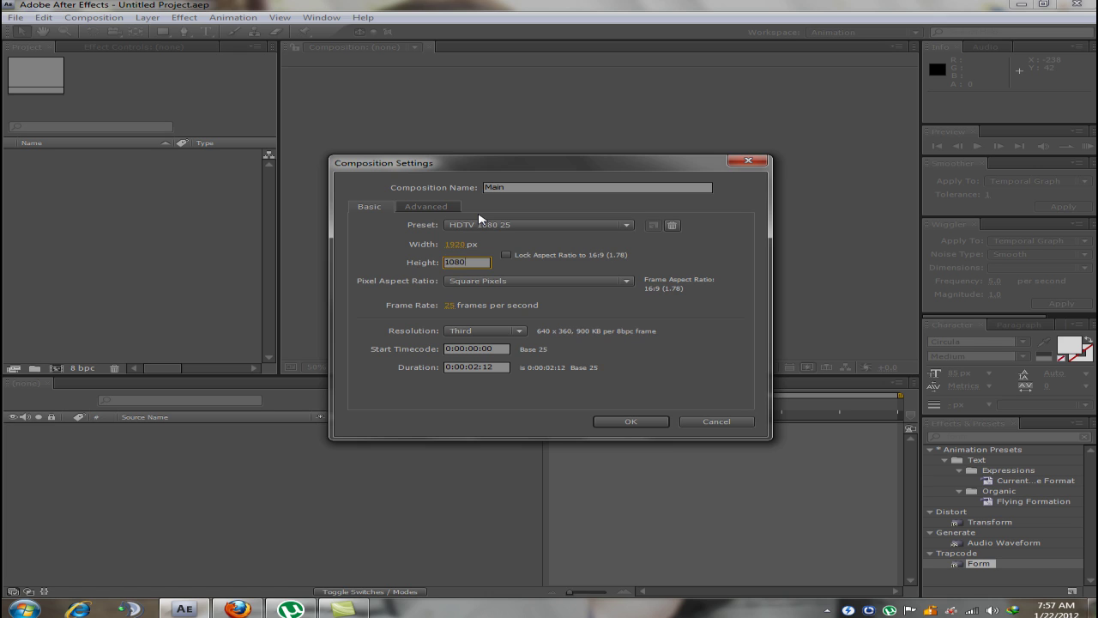
left_click(477, 368)
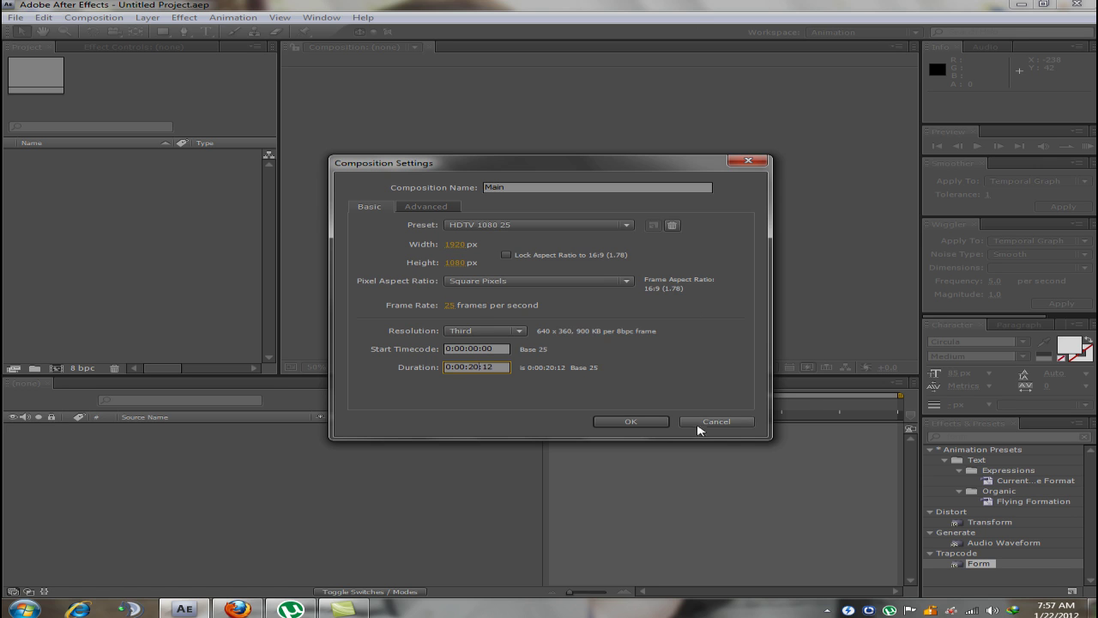
left_click(649, 424)
left_click(131, 292)
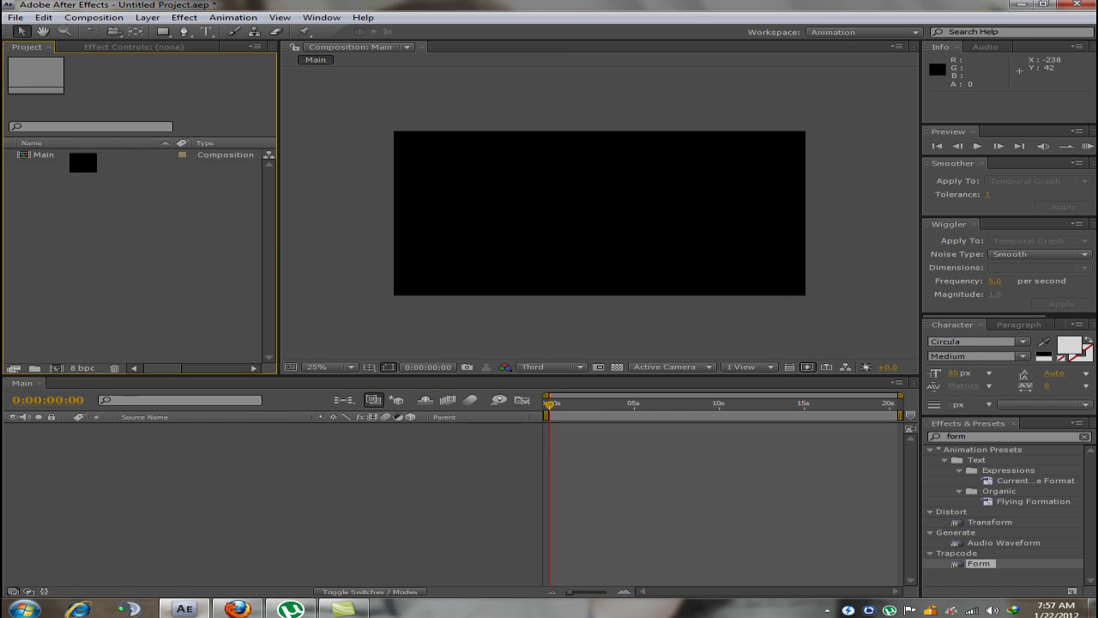
Create another 1920 x 1080 composition named TEXT with the same settings
left_click(101, 17)
left_click(113, 32)
key("ctrl+n")
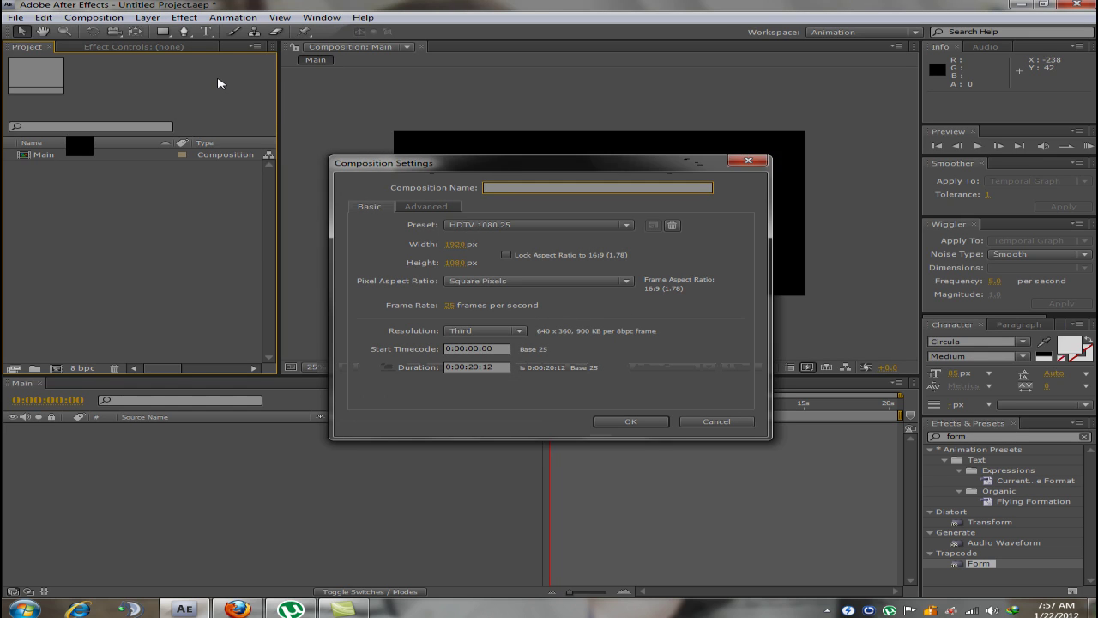
key("Return")
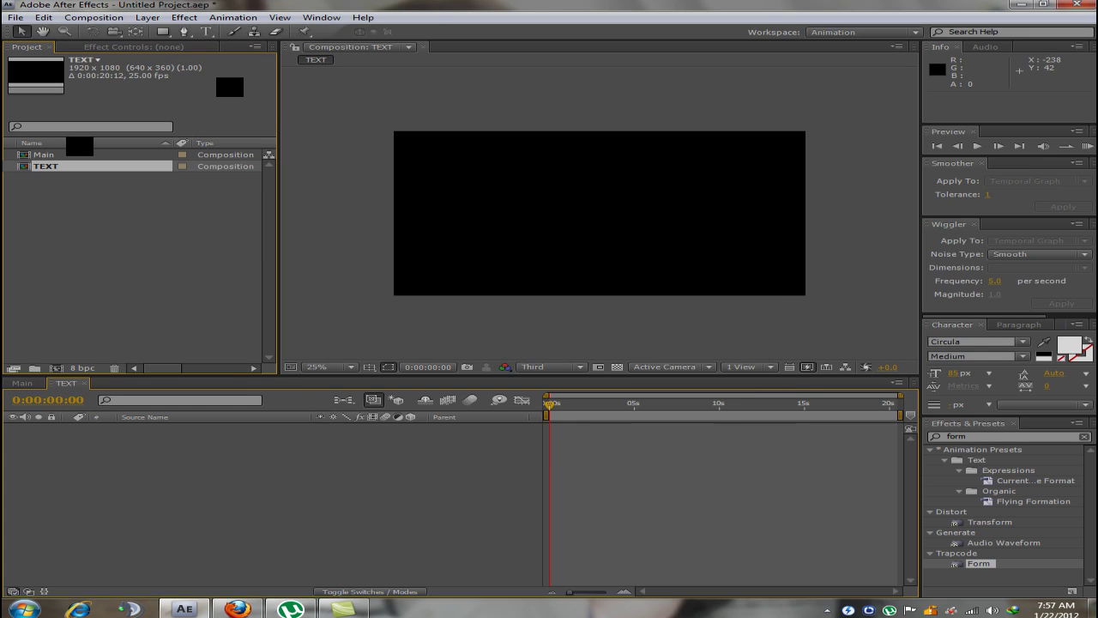
Add a text layer reading "TEXT" near the middle of the TEXT composition
left_click(200, 36)
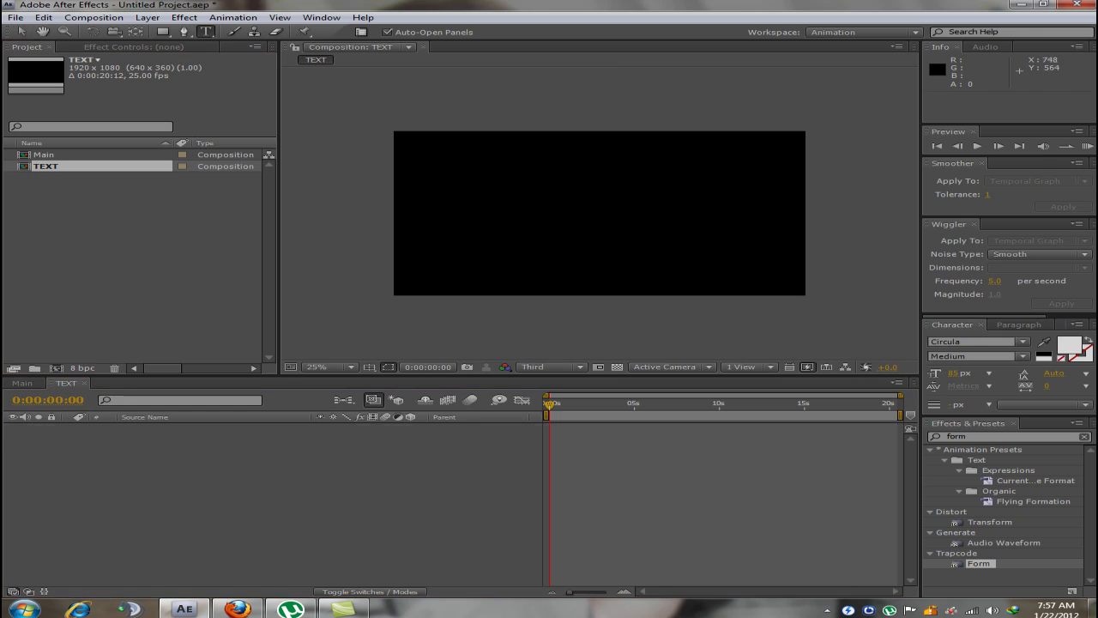
left_click(554, 213)
type("TEXT")
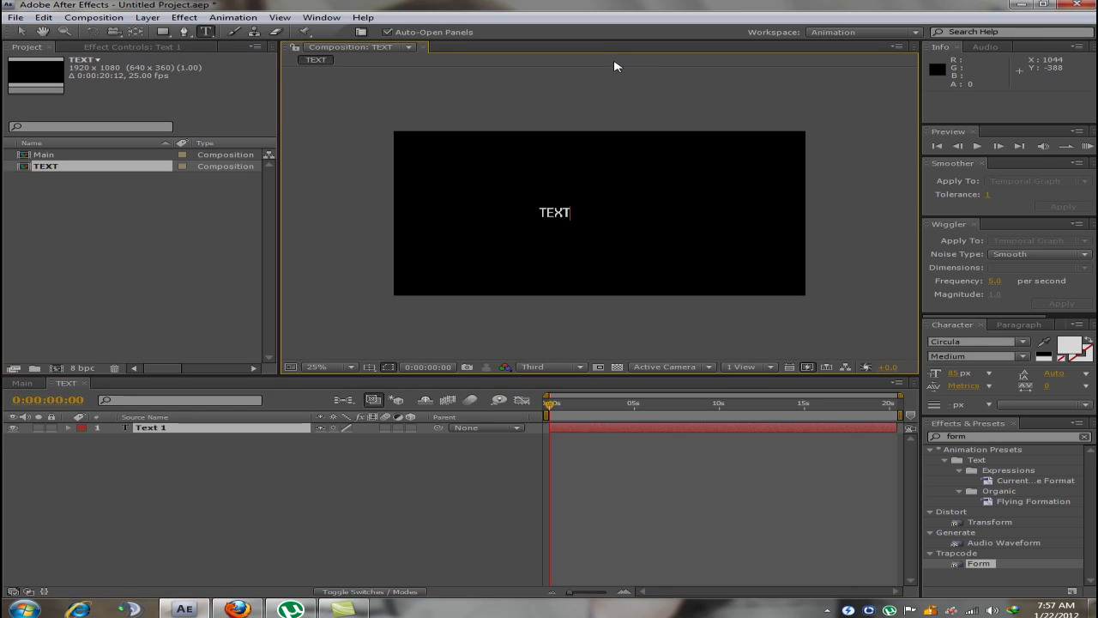
left_click(379, 552)
Scale the TEXT layer to 304% and move it to the centre of the frame
left_click(214, 427)
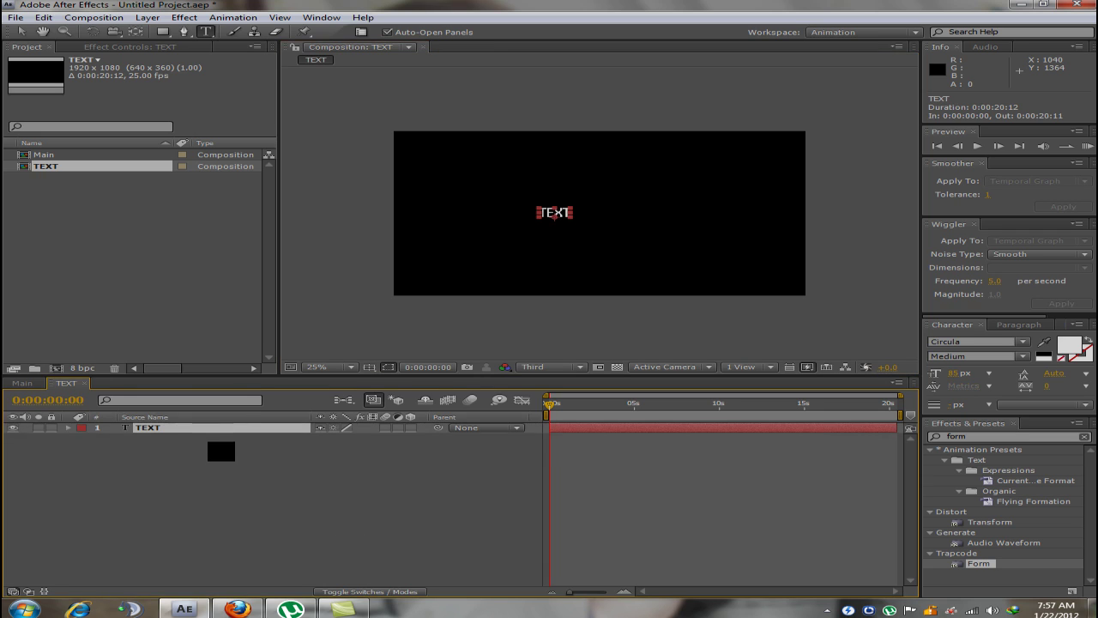
key("s")
left_click_drag(343, 438, 576, 463)
left_click(21, 32)
left_click_drag(557, 202, 617, 208)
left_click(549, 439)
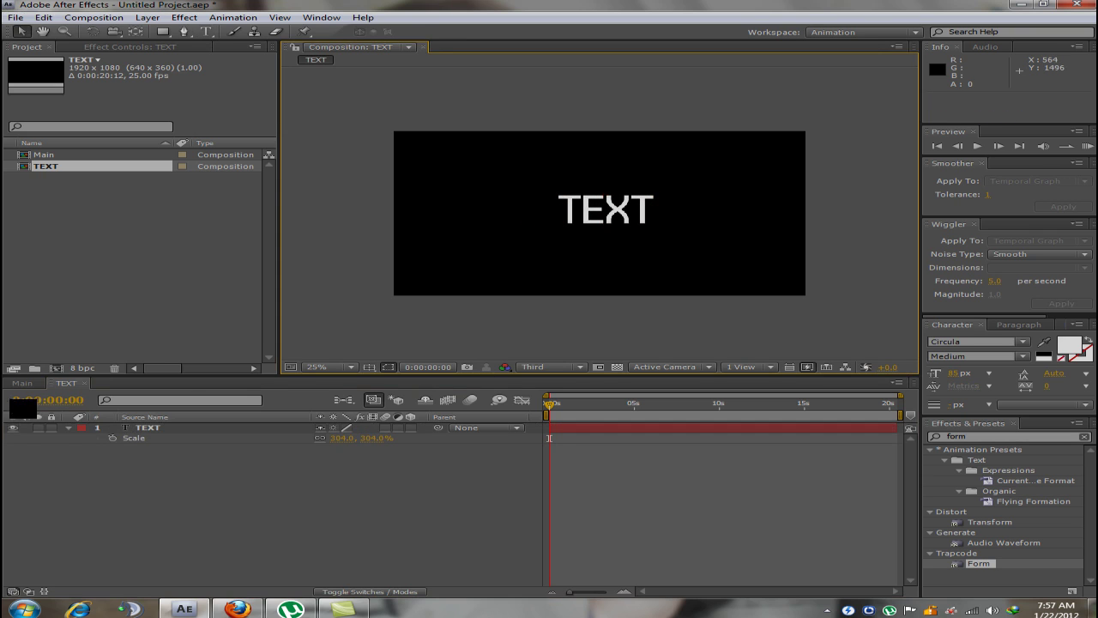
Create a new 1920 x 1080 composition named Turblent, keeping the 0:00:20:12 duration
left_click(22, 383)
left_click(78, 233)
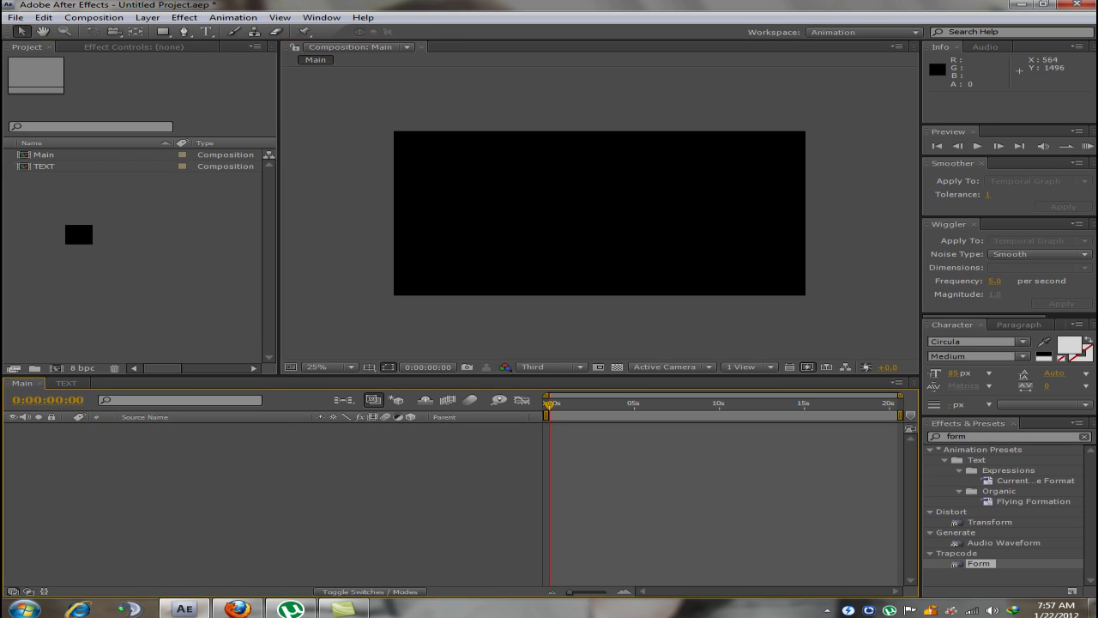
left_click(93, 17)
left_click(103, 31)
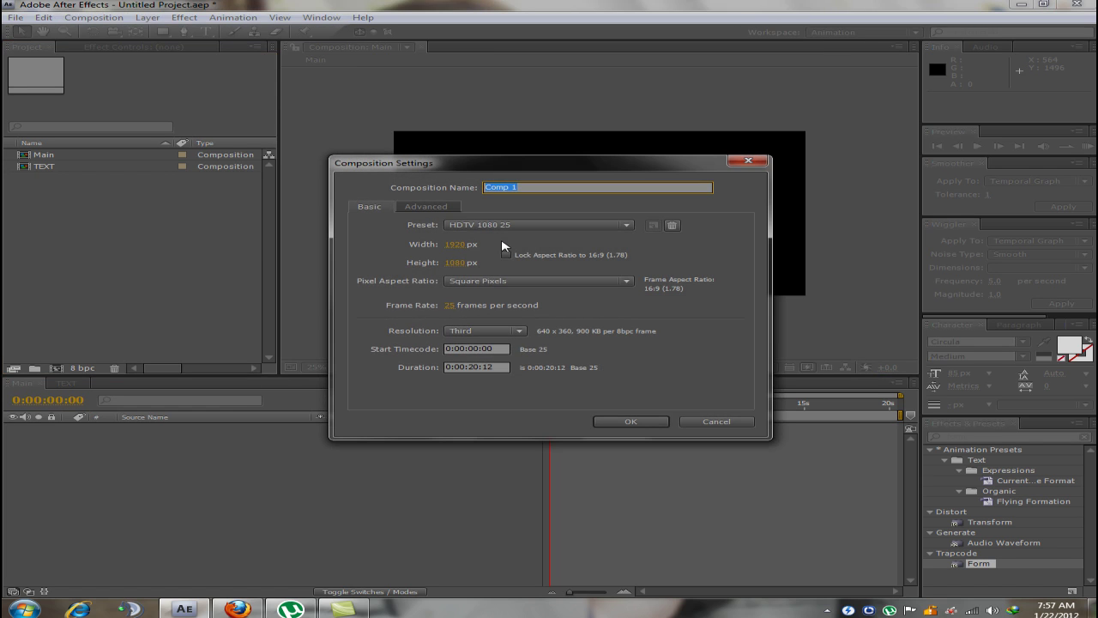
key("BackSpace")
type("Turblent")
key("Return")
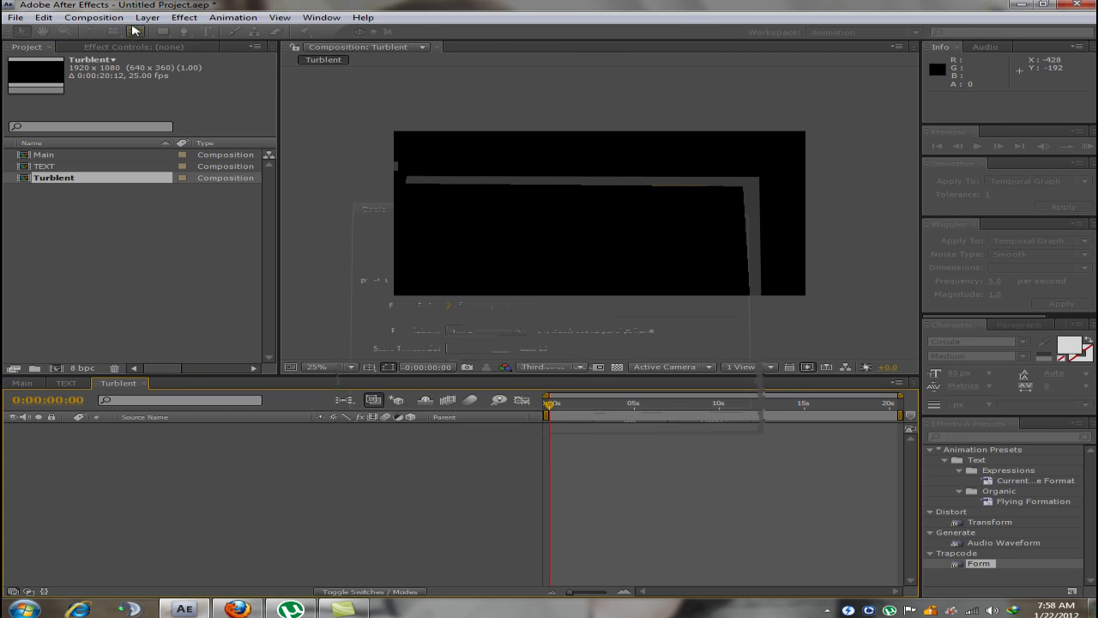
Add a full-size white solid named Turblent to the Turblent composition
left_click(147, 17)
mouse_move(244, 37)
left_click(540, 53)
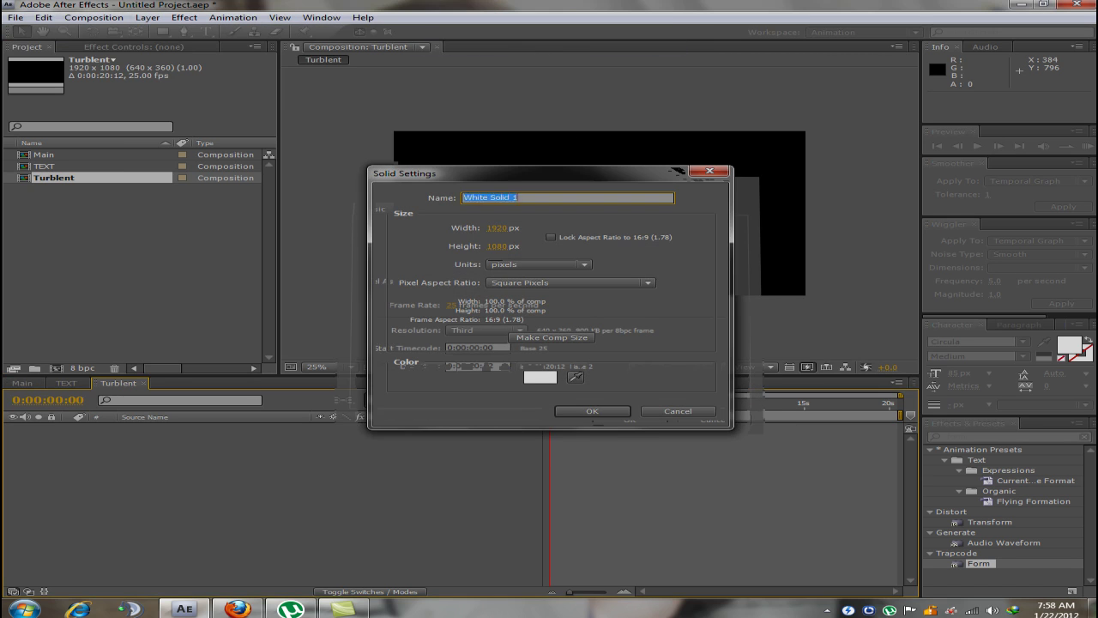
key("BackSpace")
type("Turblent")
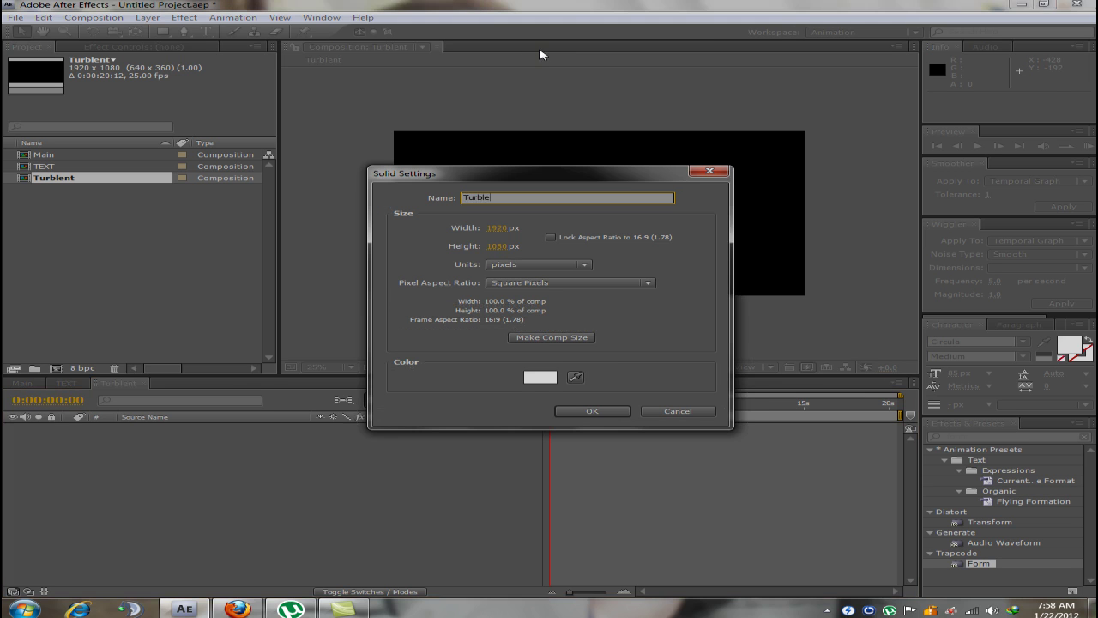
key("Return")
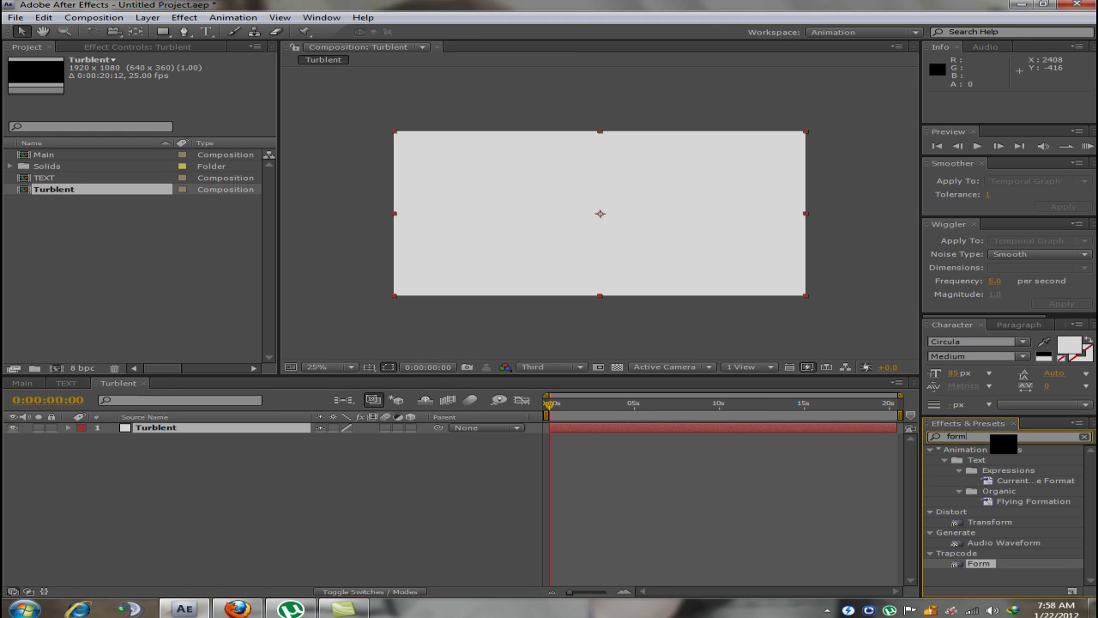
Search the effects for "turb" and apply Turbulent Noise to the Turblent solid
key("BackSpace")
key("BackSpace")
key("BackSpace")
key("BackSpace")
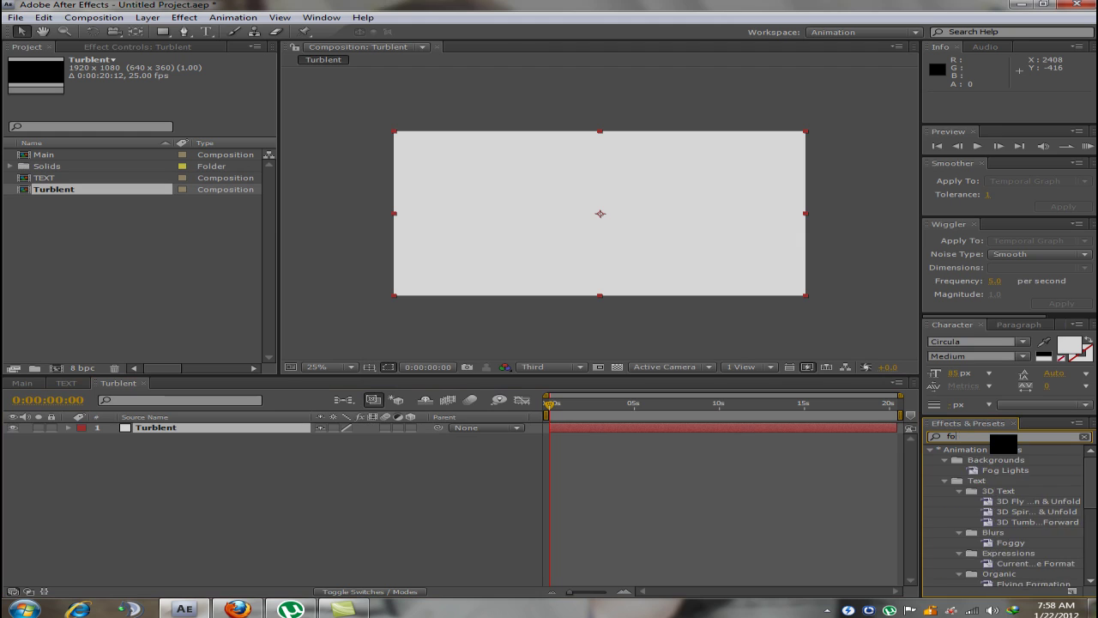
type("tu")
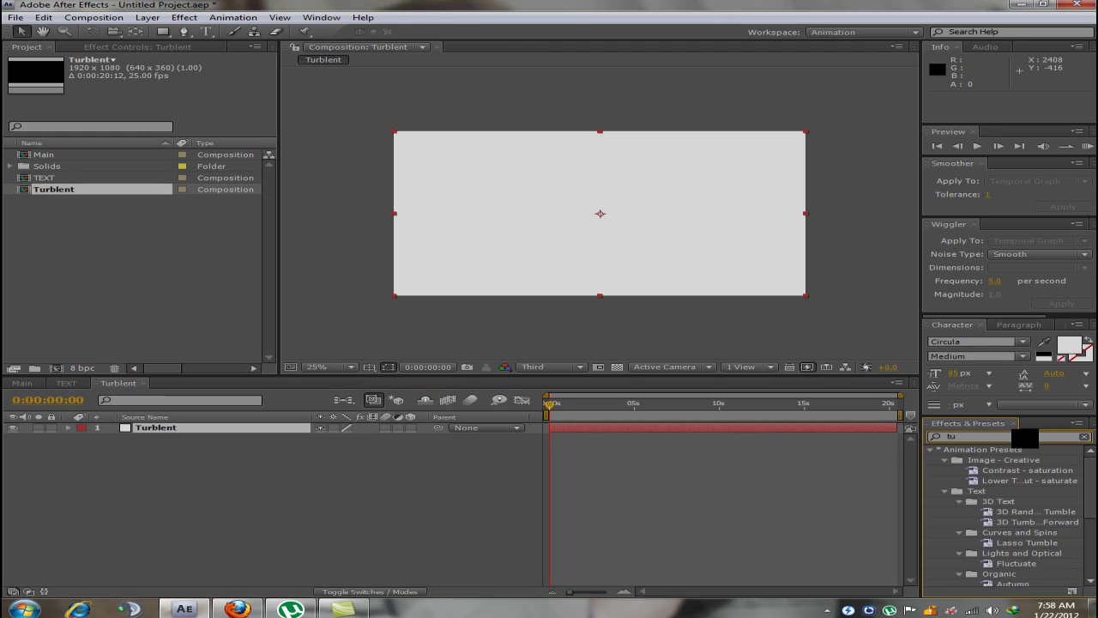
type("rblent")
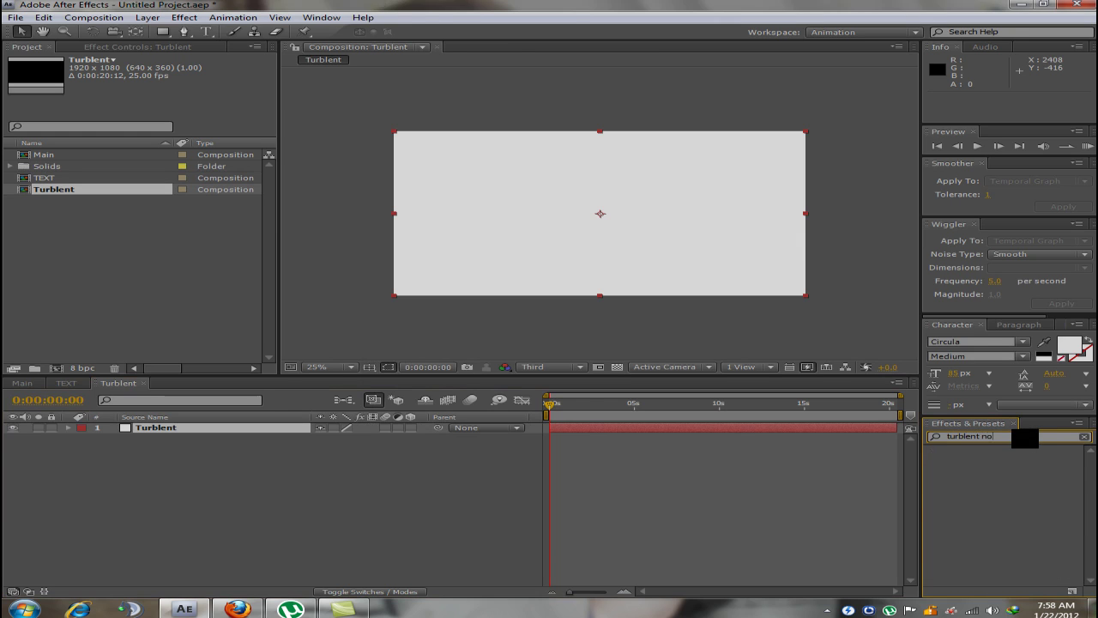
type(" no")
key("BackSpace")
key("BackSpace")
key("BackSpace")
key("BackSpace")
key("BackSpace")
key("BackSpace")
key("BackSpace")
key("BackSpace")
key("BackSpace")
key("BackSpace")
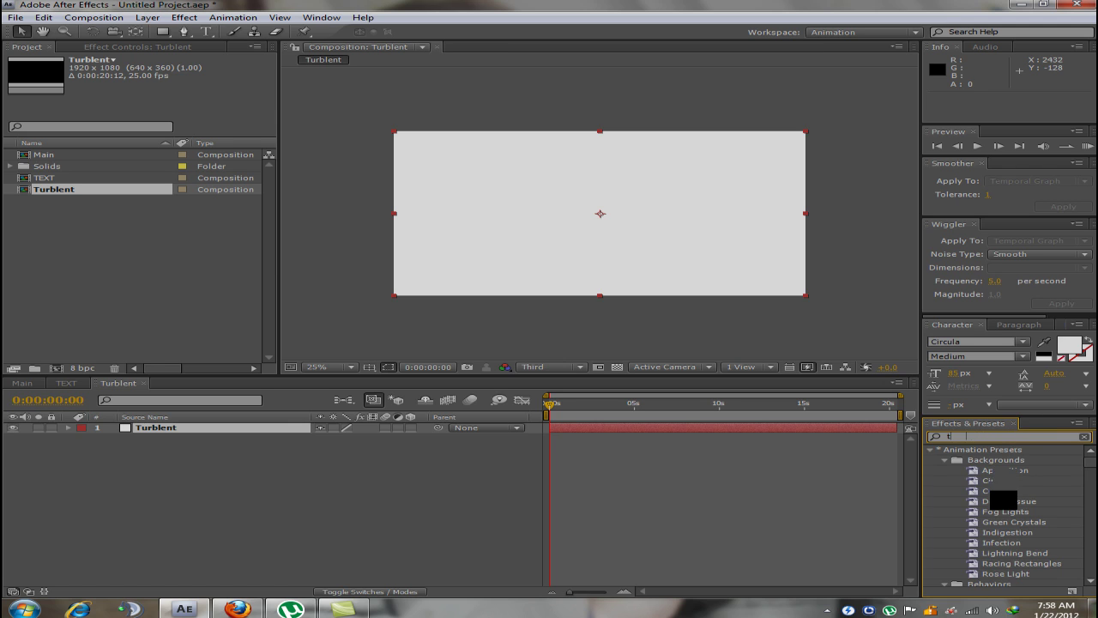
type("urb")
left_click_drag(1002, 480, 206, 429)
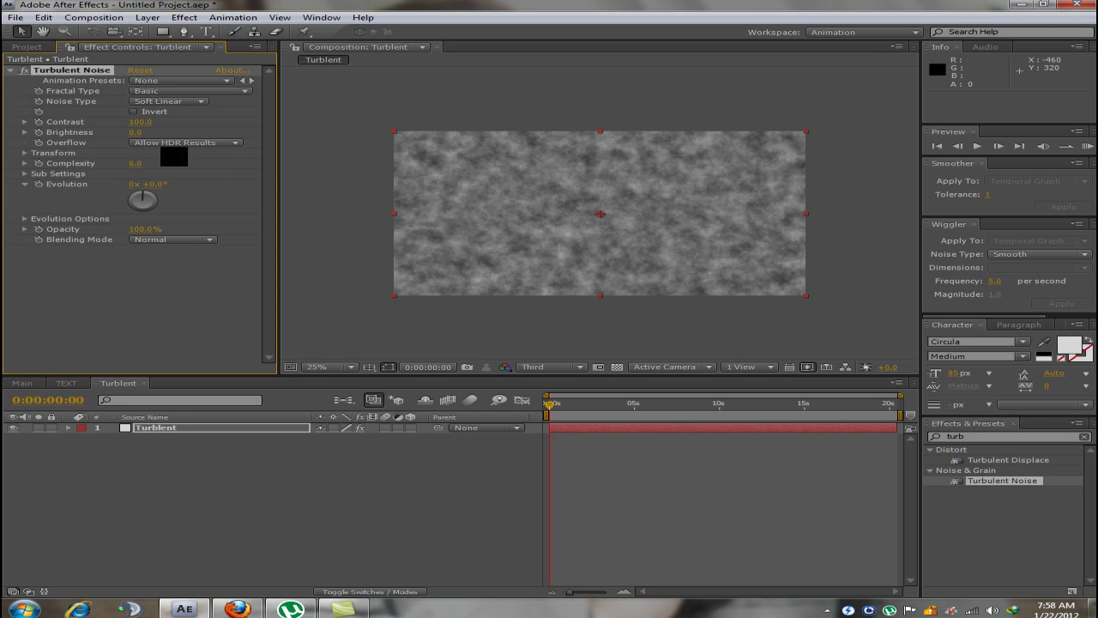
Set the Turbulent Noise contrast to 350 and keyframe its brightness at 66 at the composition start
left_click(142, 123)
type("100")
key("Tab")
key("Return")
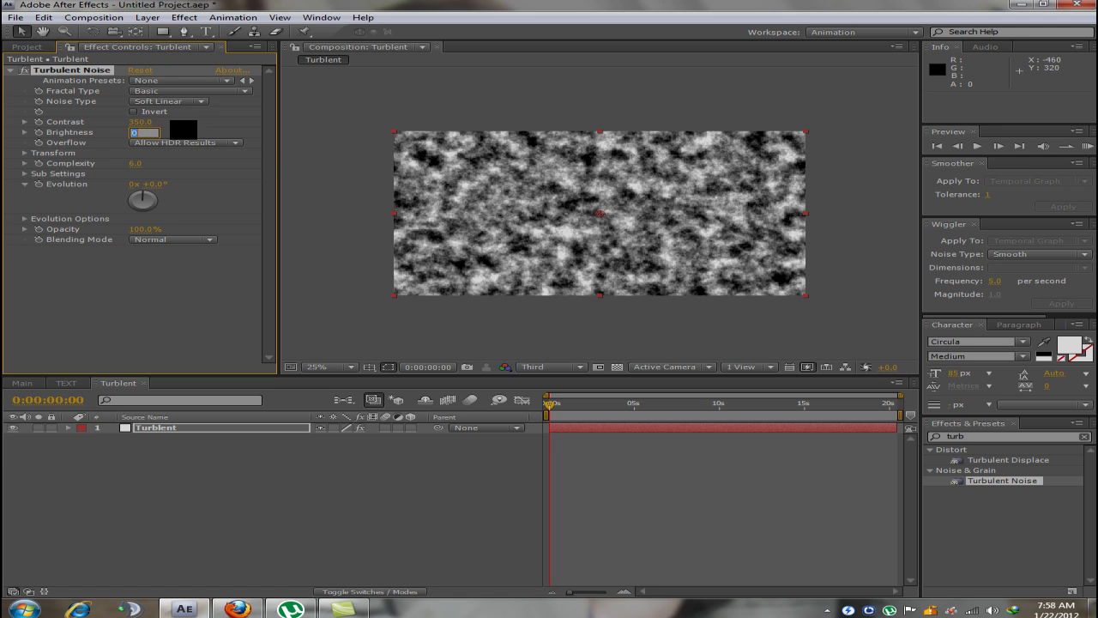
left_click(137, 132)
type("66")
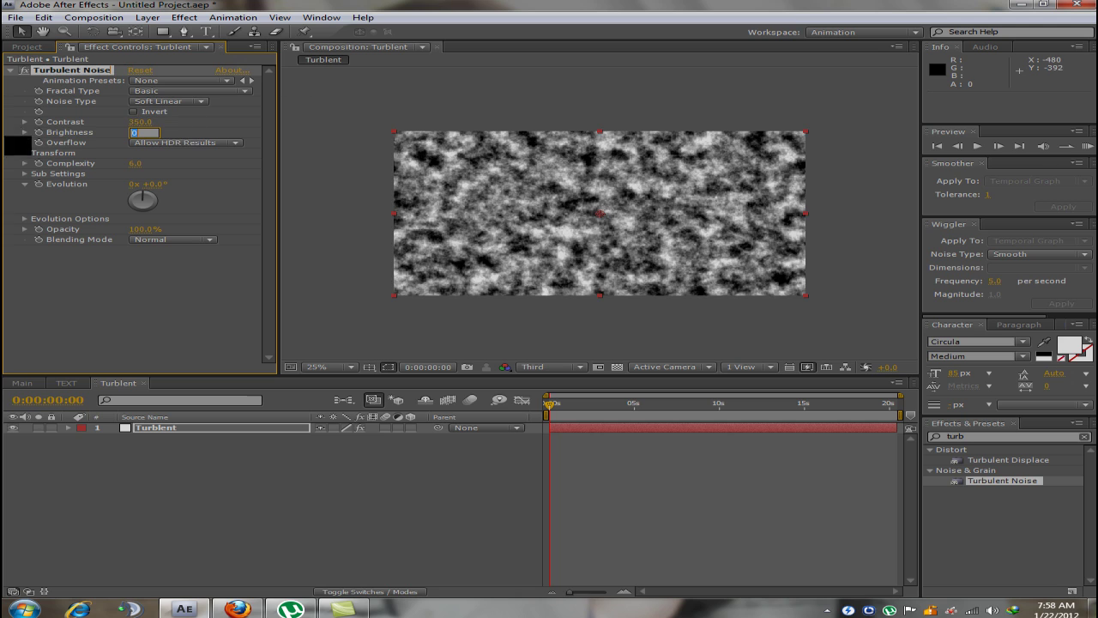
key("Return")
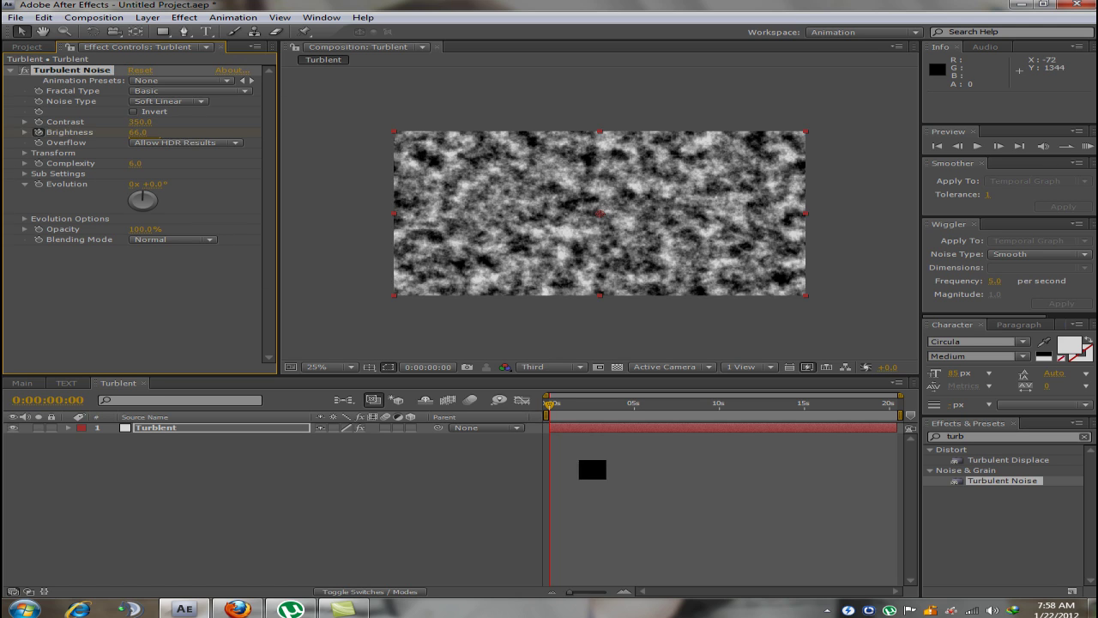
Keyframe the Turbulent Noise brightness at -185 at 0:00:12:05
left_click_drag(710, 405, 757, 406)
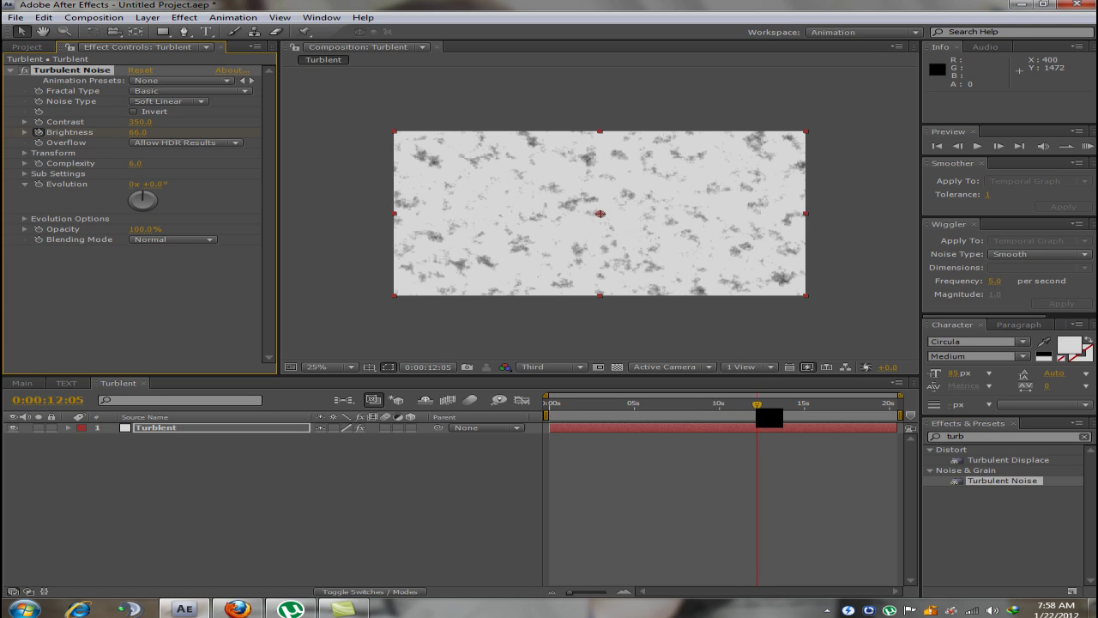
left_click(144, 133)
type("-185")
key("Return")
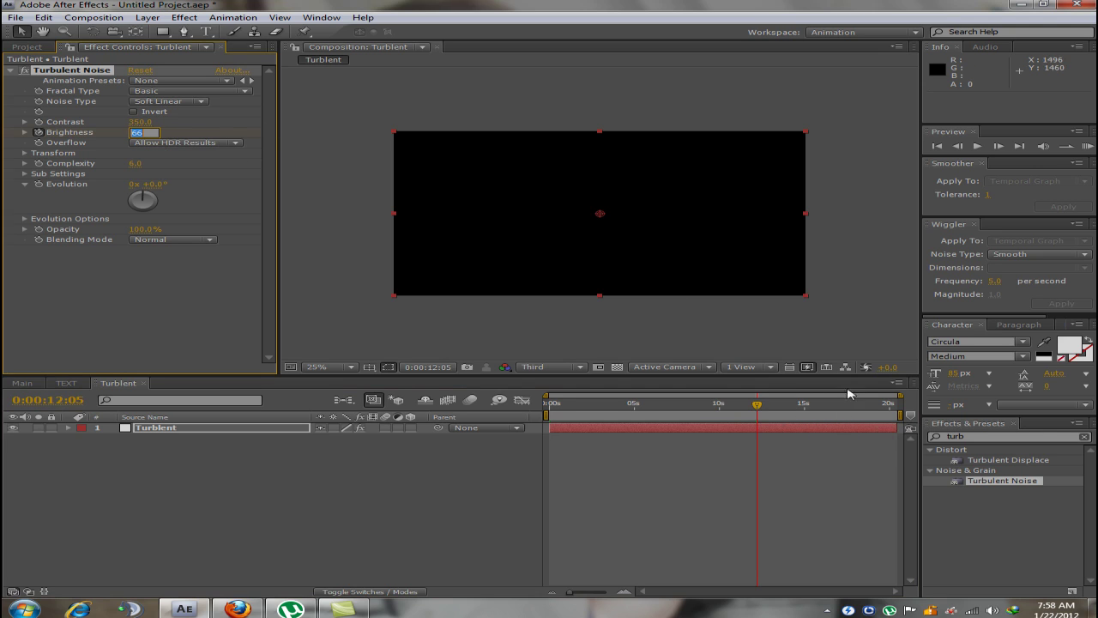
End the work area at 0:00:12:10 and trim the Turblent composition to it
left_click_drag(899, 398, 870, 392)
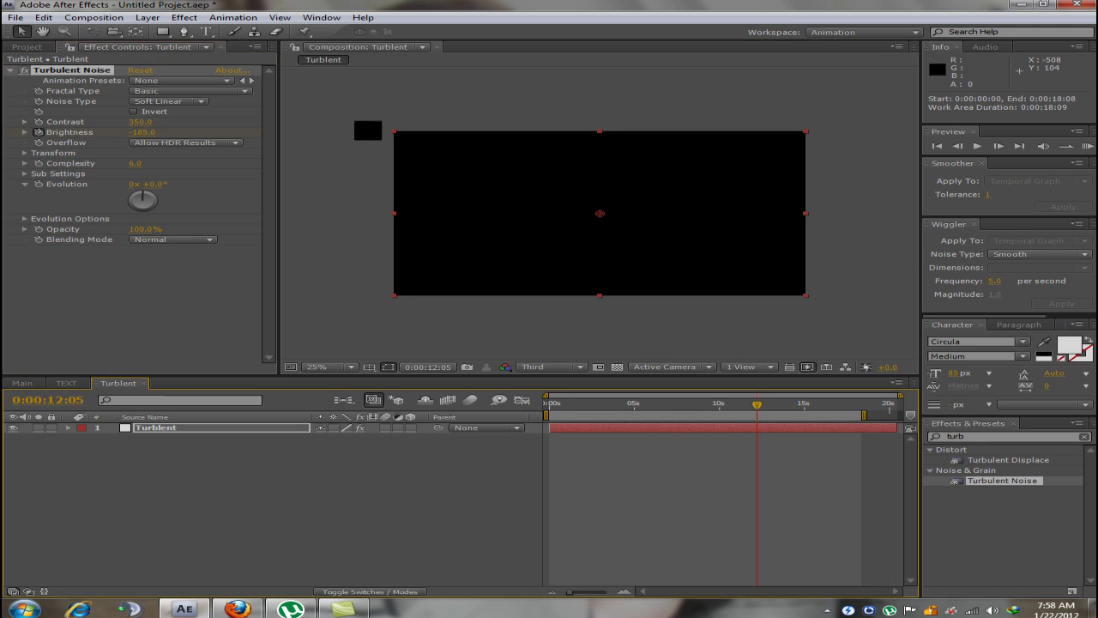
left_click_drag(869, 396, 769, 396)
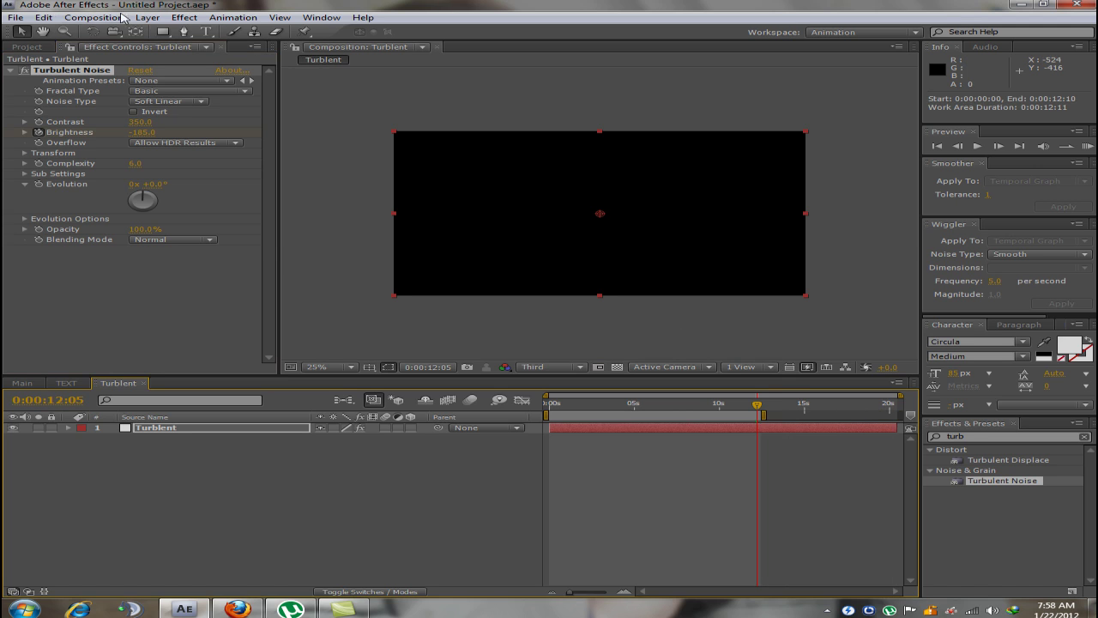
left_click(121, 16)
left_click(145, 91)
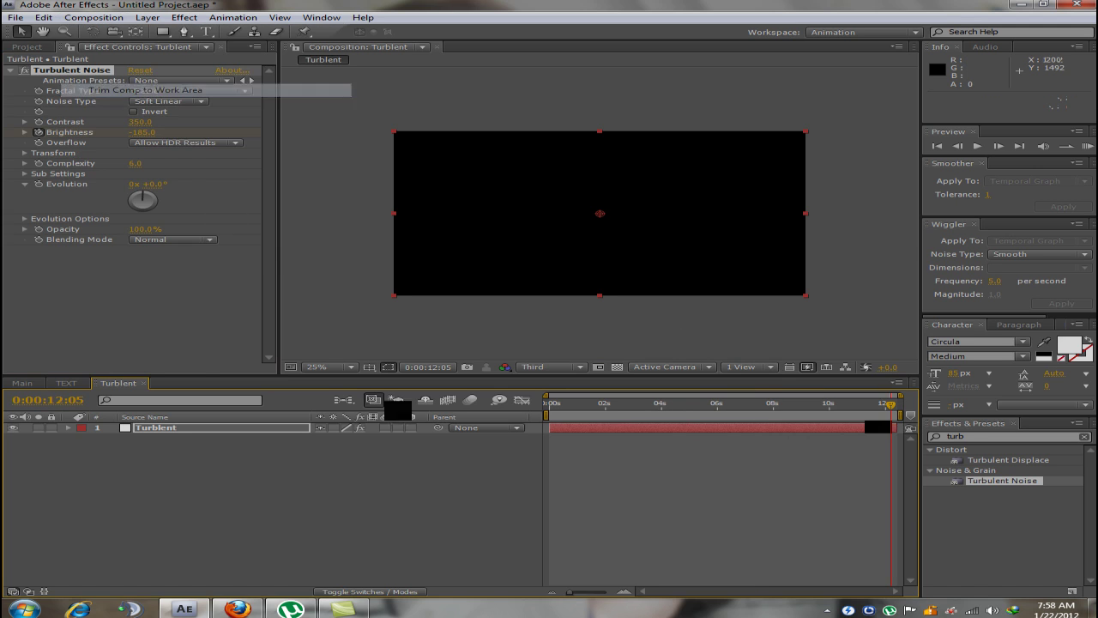
left_click(374, 546)
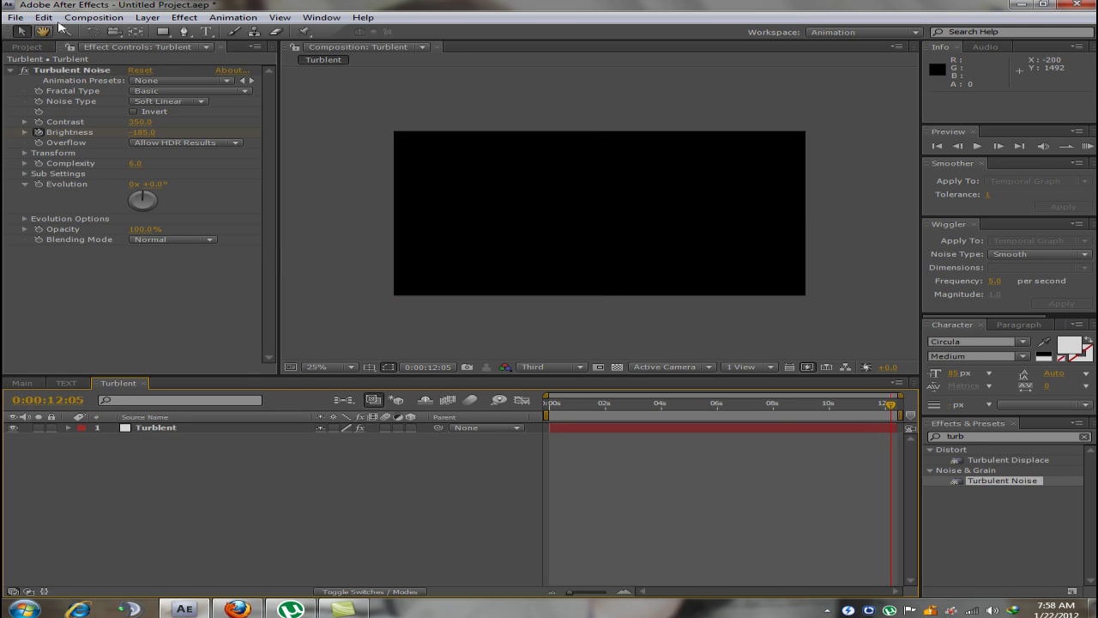
Start a new composition named Character with a size of 120 x 120 px
left_click(93, 17)
left_click(83, 31)
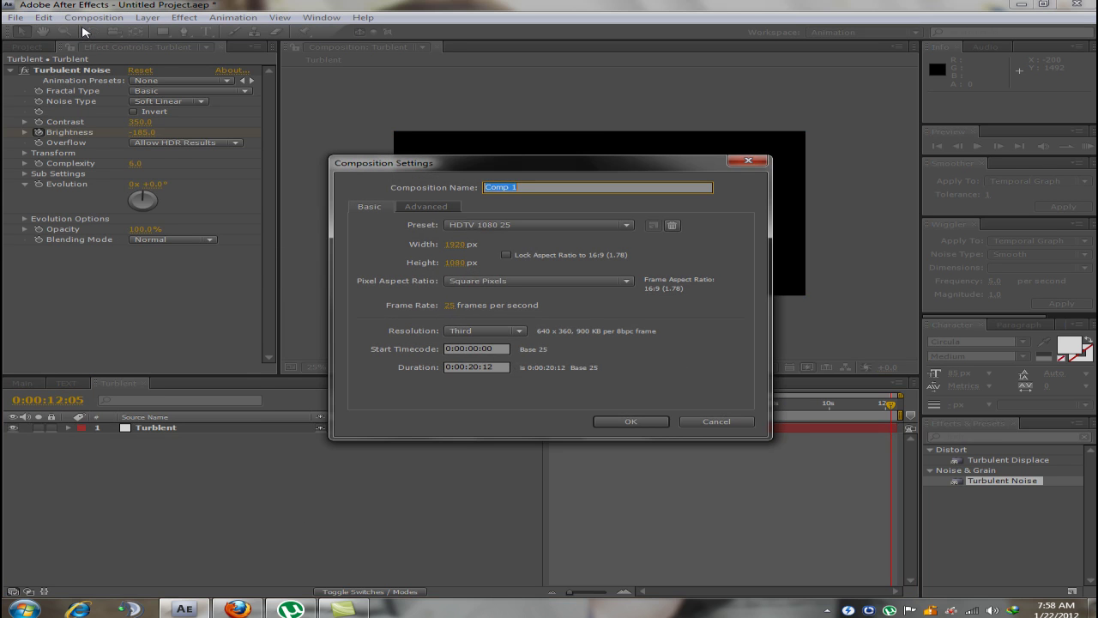
type("Character")
key("Tab")
key("Tab")
key("Tab")
type("120")
key("Tab")
type("120")
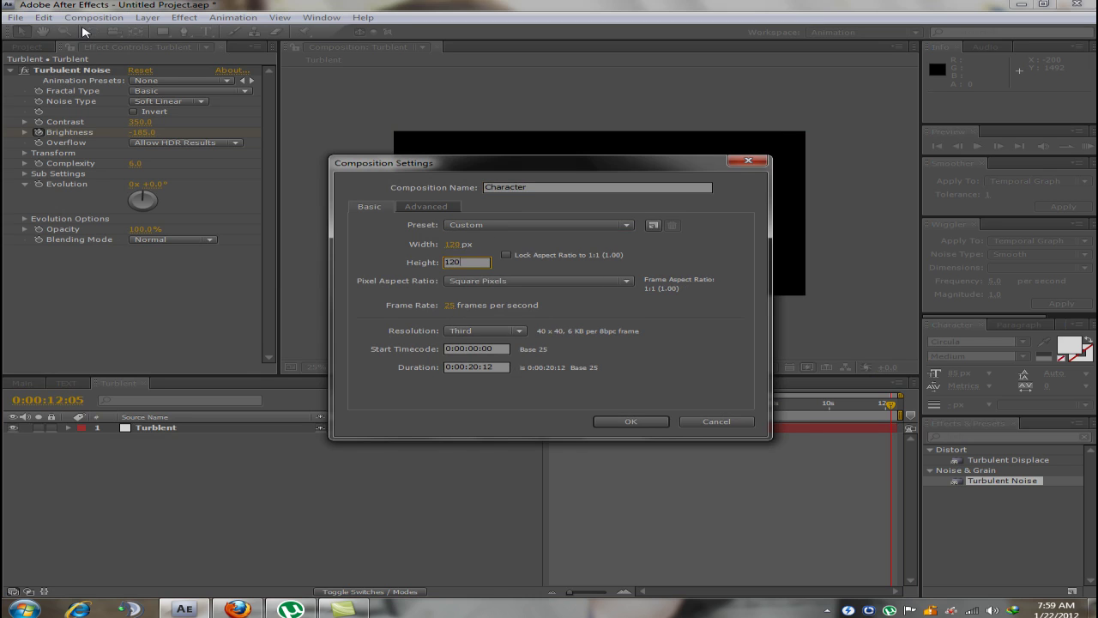
Shorten the Character composition's duration to about 2.5 seconds and create it
key("Tab")
key("Tab")
key("Tab")
key("Tab")
key("Tab")
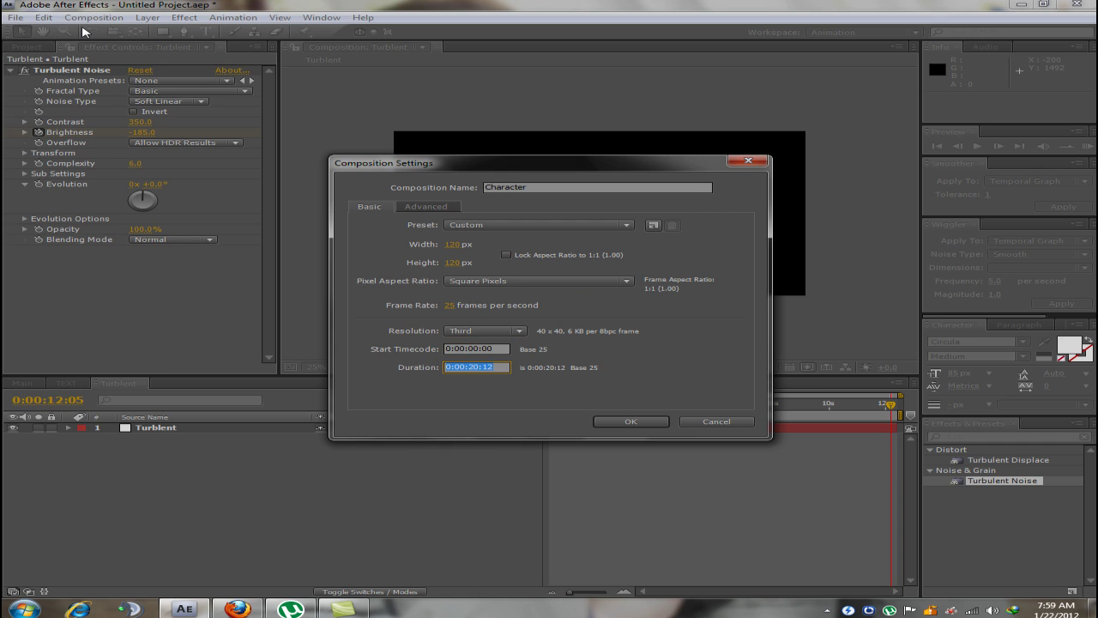
left_click(475, 371)
key("Delete")
key("Return")
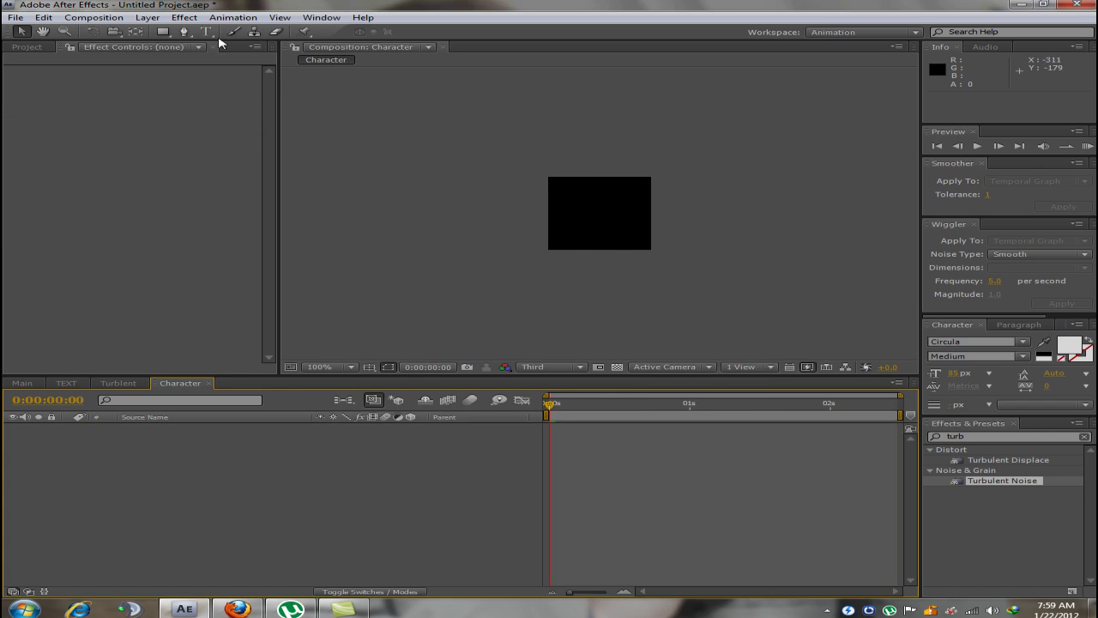
Add a text layer containing "0" in the upper part of the Character composition
left_click(206, 32)
left_click(581, 207)
type("0")
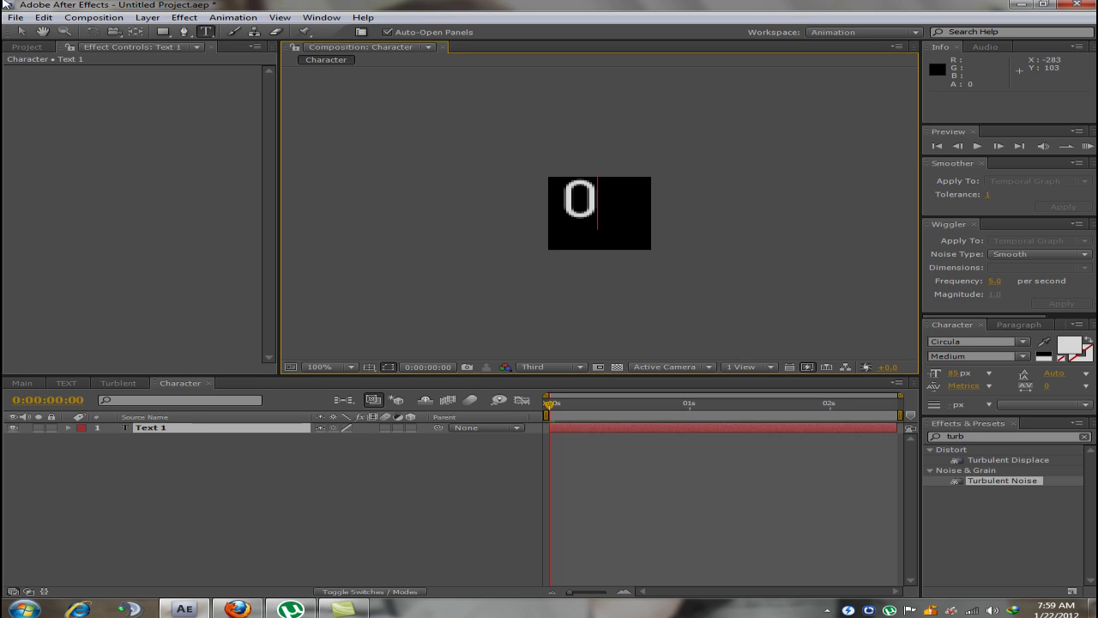
Scale the "0" text layer to 182% and move it to about 57.5, 114.5 so it fills the frame's height
left_click(22, 32)
key("s")
left_click_drag(355, 434, 432, 455)
left_click_drag(590, 202, 609, 239)
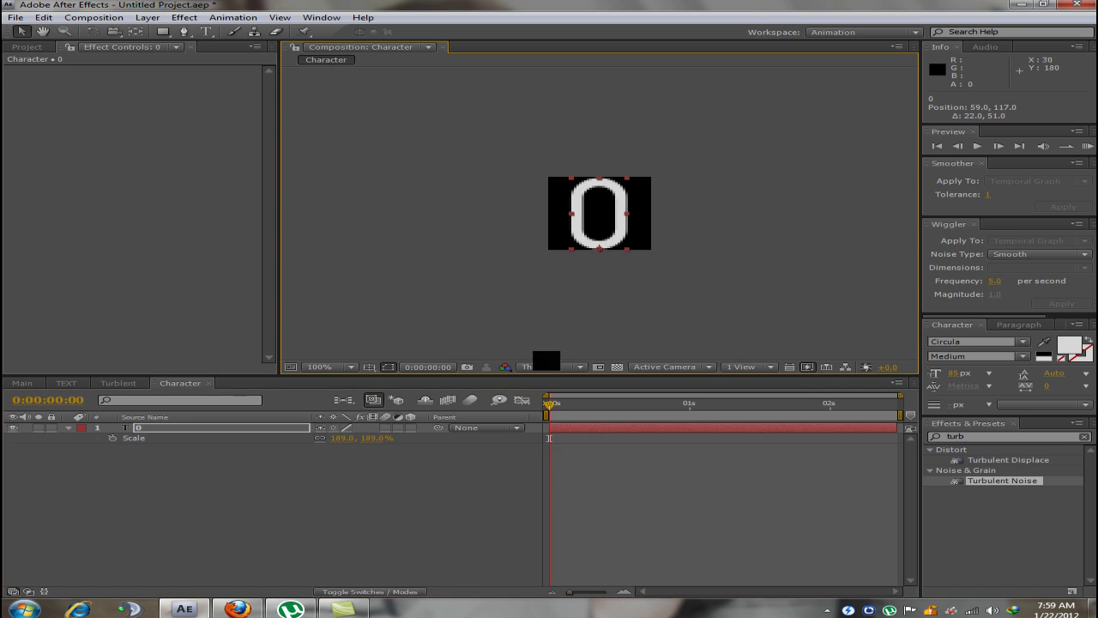
left_click(522, 400)
left_click(535, 336)
scroll(535, 337, "up", 2)
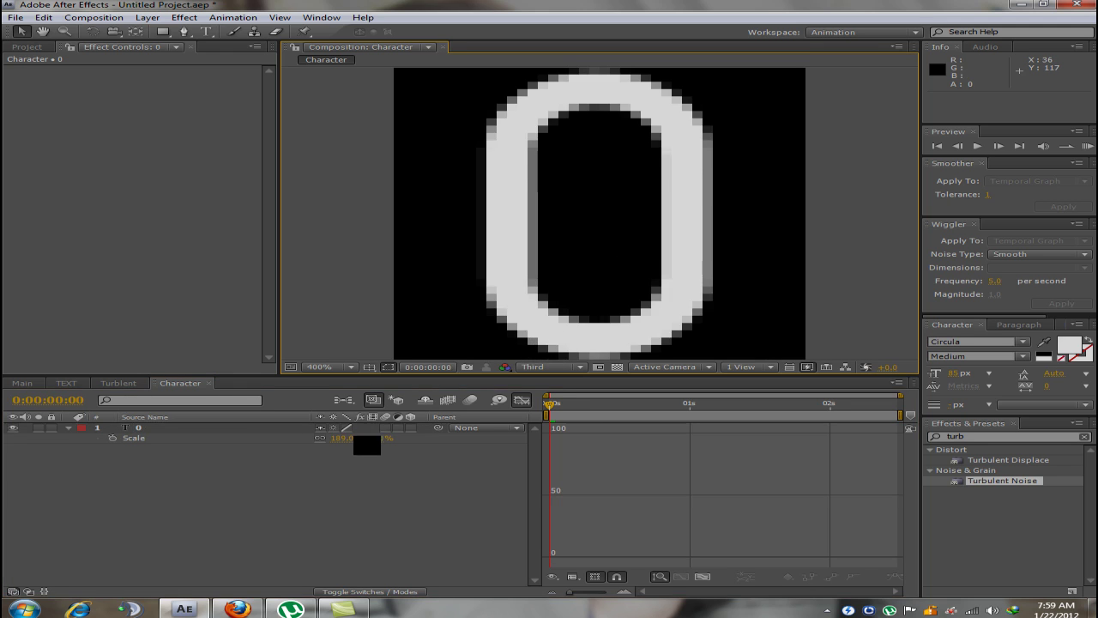
left_click_drag(367, 438, 350, 439)
left_click_drag(626, 266, 623, 261)
left_click(654, 324)
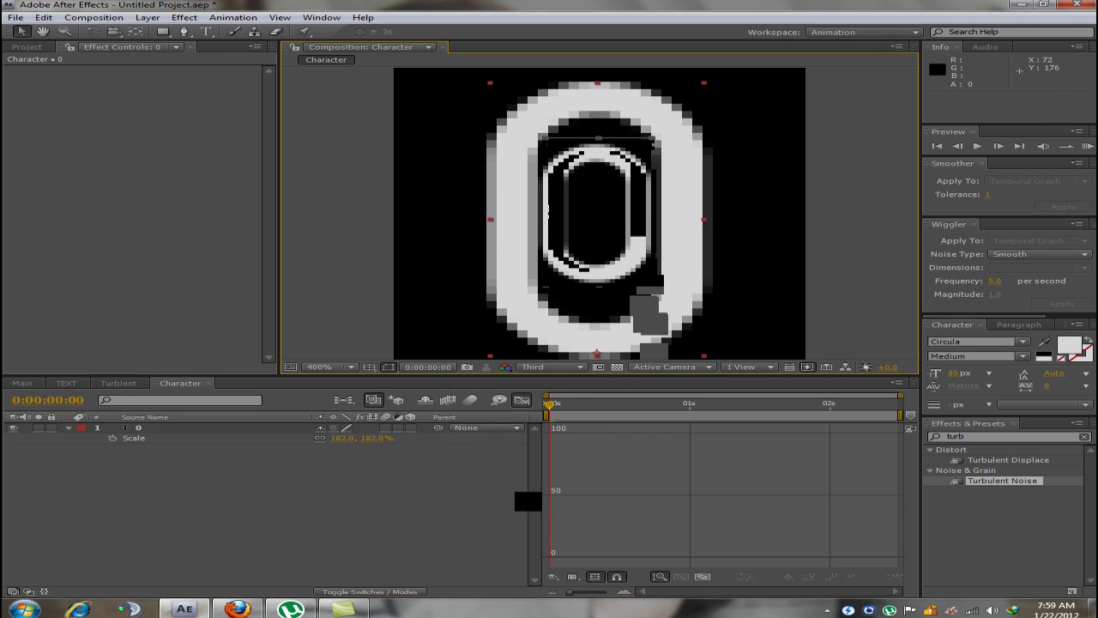
left_click(521, 400)
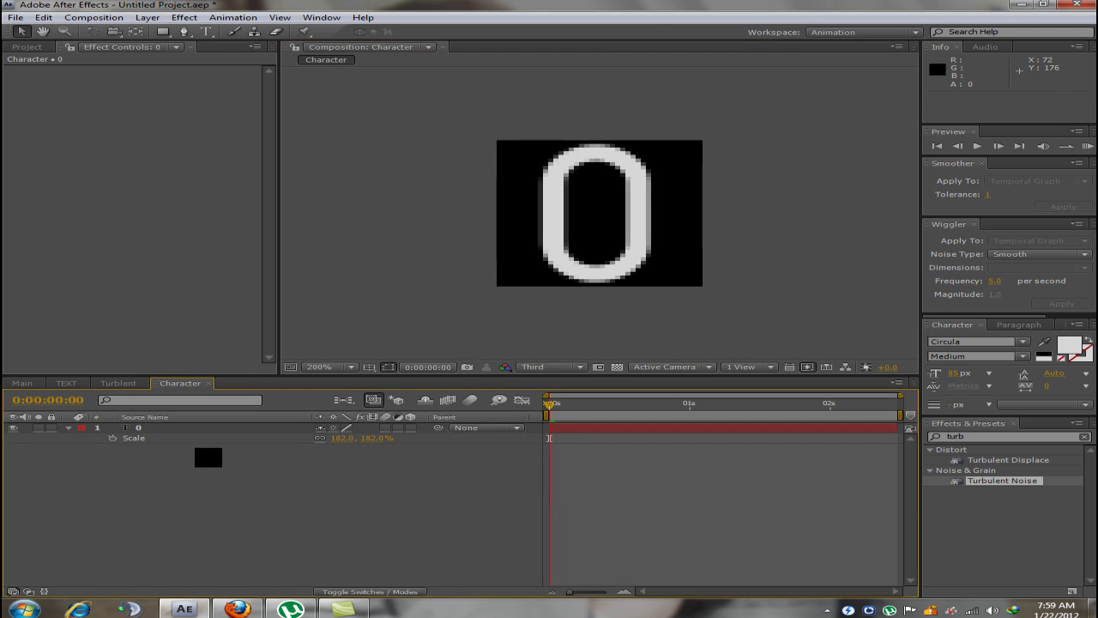
Add a Character Offset animator to the "0" text layer and set its Character Range to Full Unicode
left_click(70, 427)
left_click(71, 427)
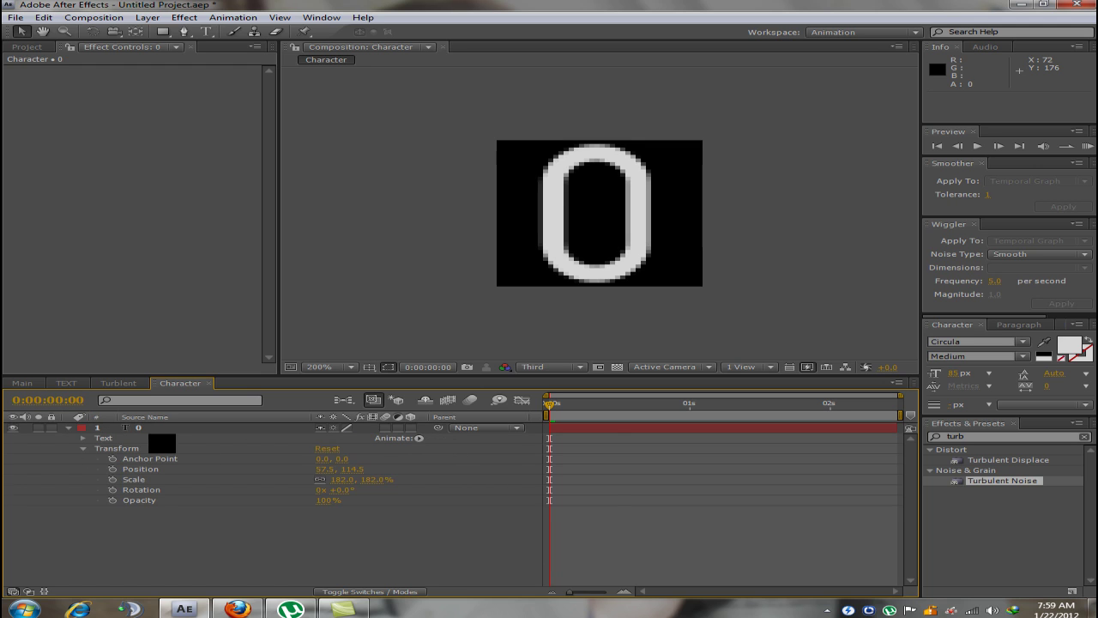
left_click(418, 438)
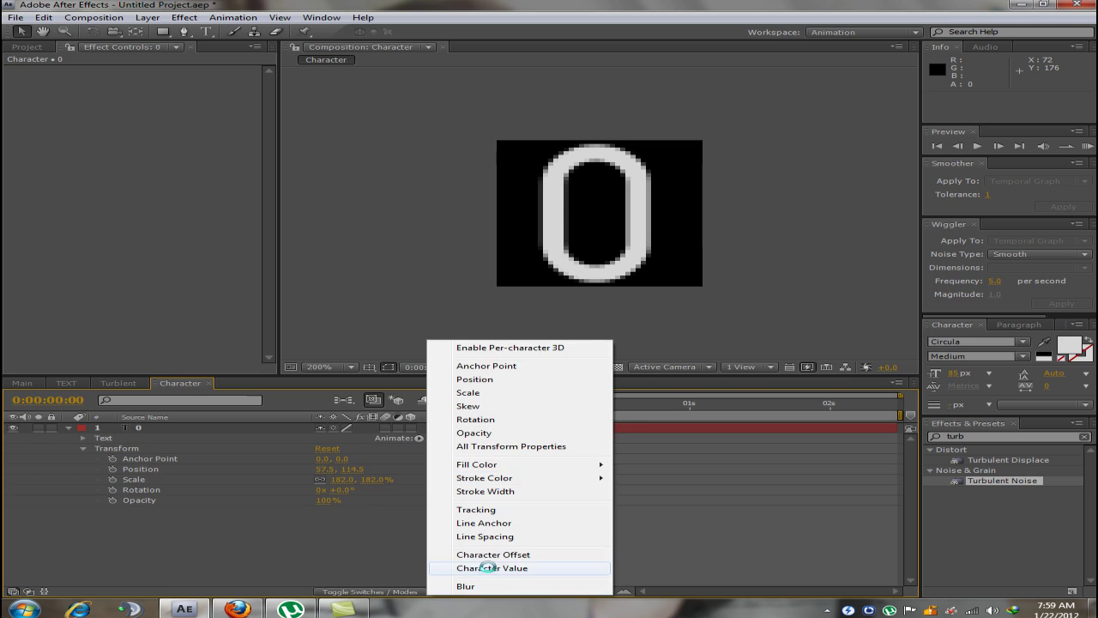
left_click(491, 554)
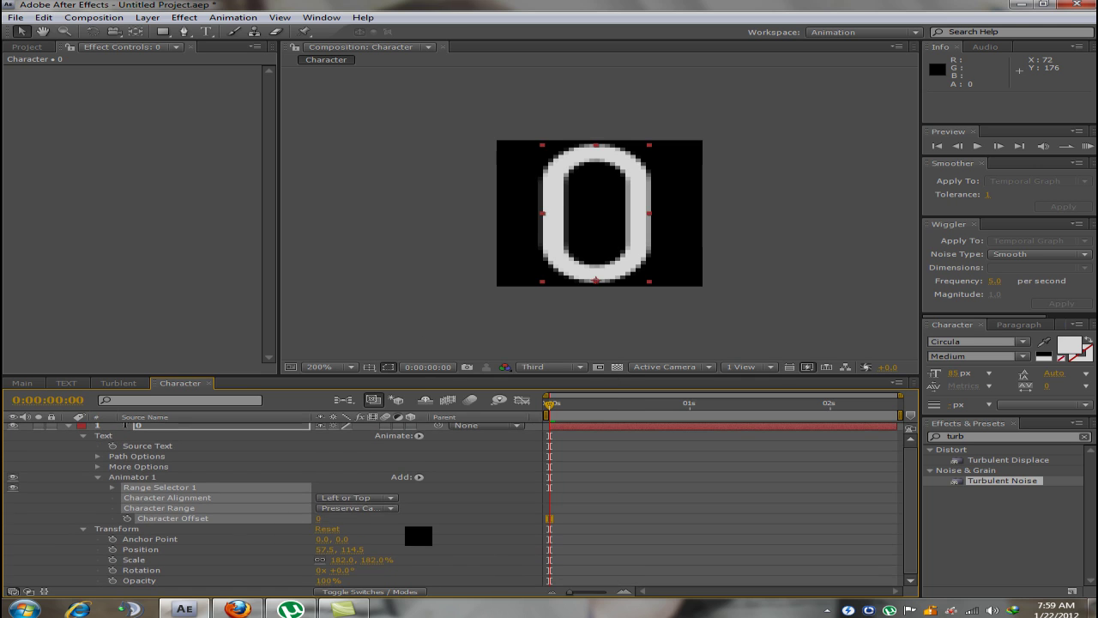
left_click(364, 508)
left_click(373, 524)
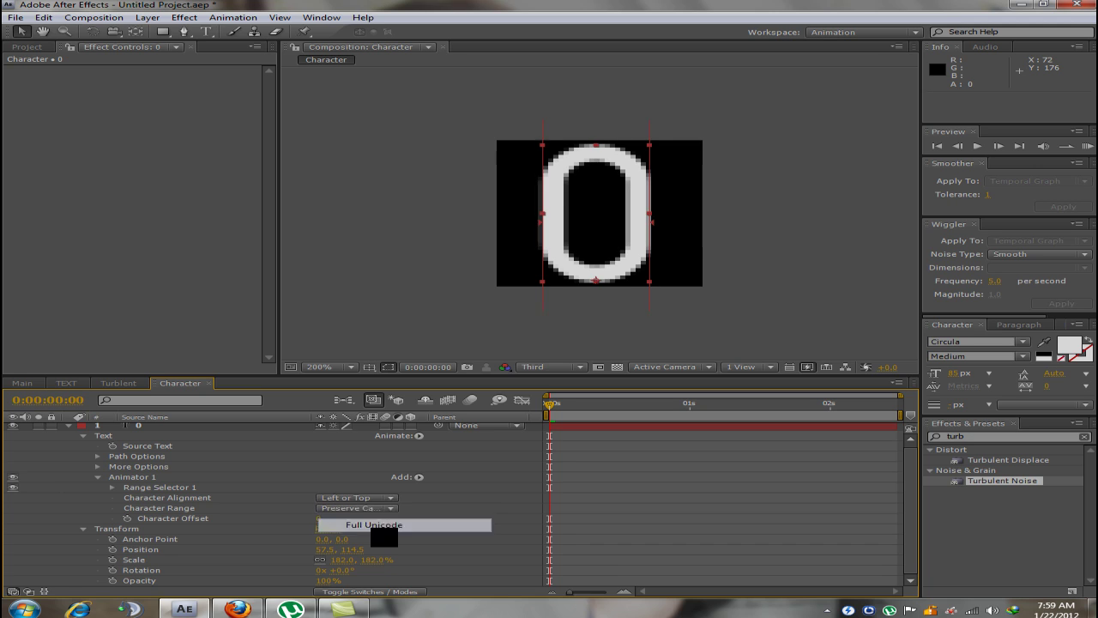
Keyframe Character Offset from 0 at 0:00:00:00 to 78 at 0:00:01:14
left_click(127, 519)
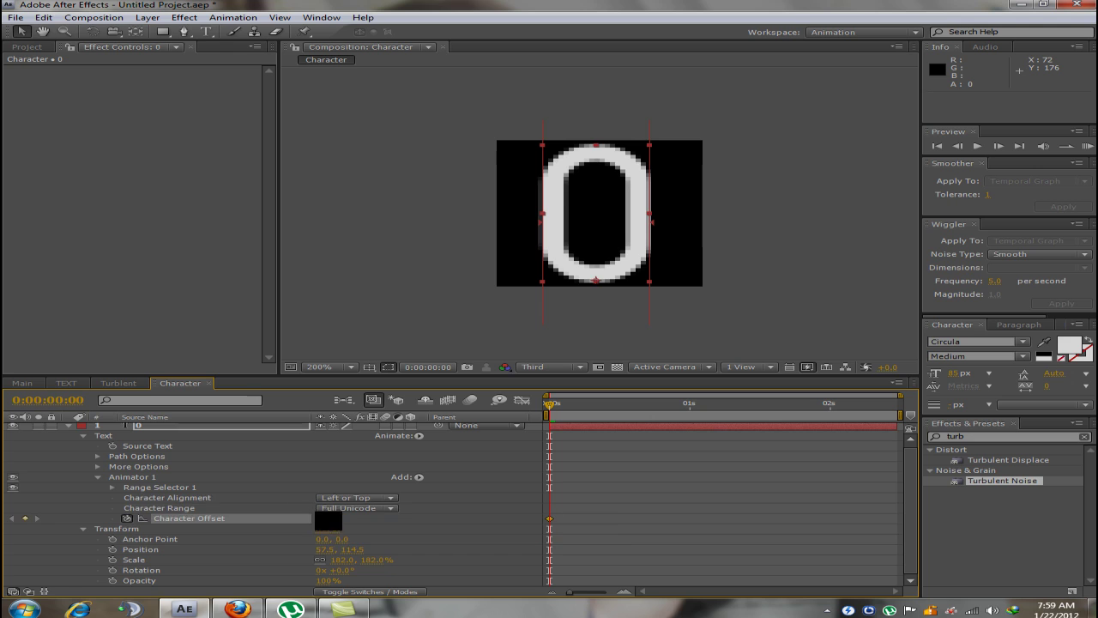
left_click(617, 414)
left_click_drag(616, 403, 767, 404)
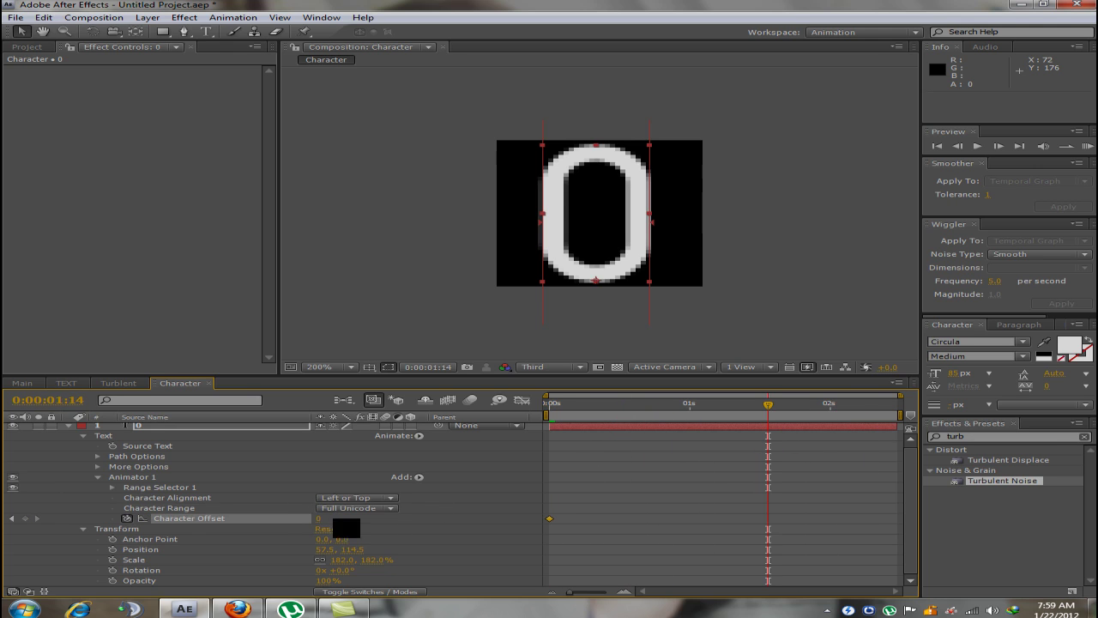
left_click_drag(322, 518, 395, 518)
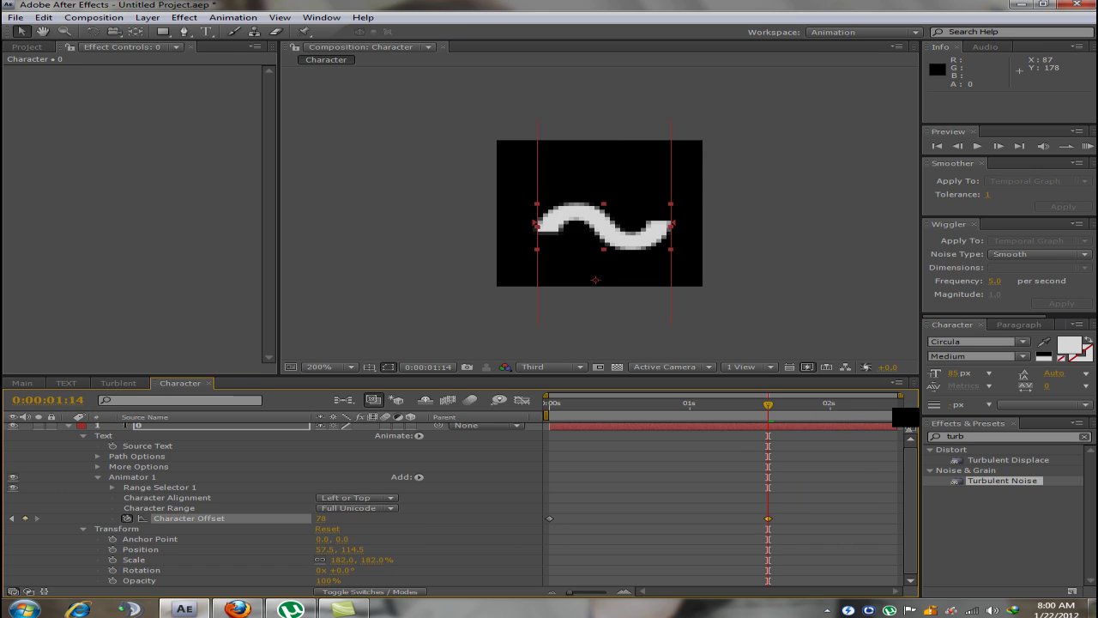
End the work area at 0:00:01:13, trim the Character composition to it and preview the animation
left_click_drag(905, 417, 775, 421)
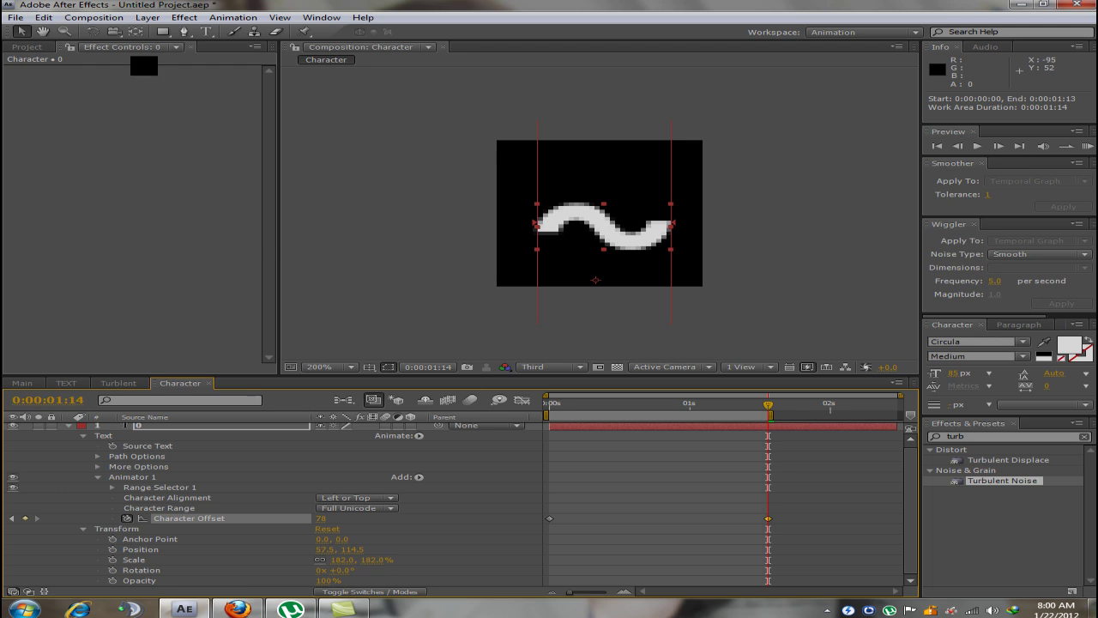
left_click(93, 17)
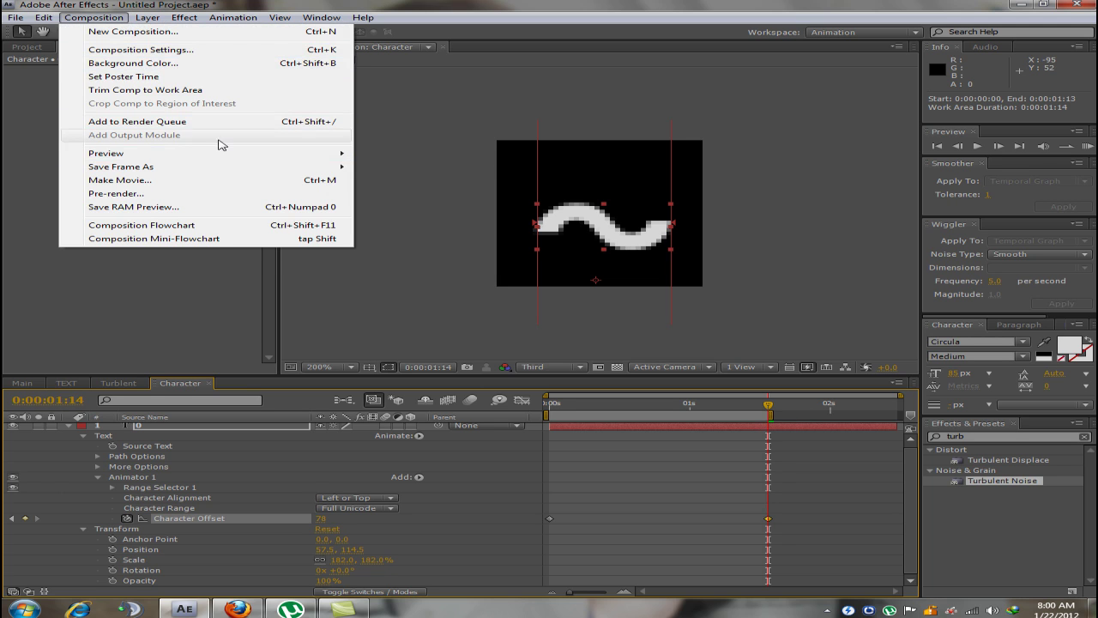
left_click(168, 260)
left_click(110, 17)
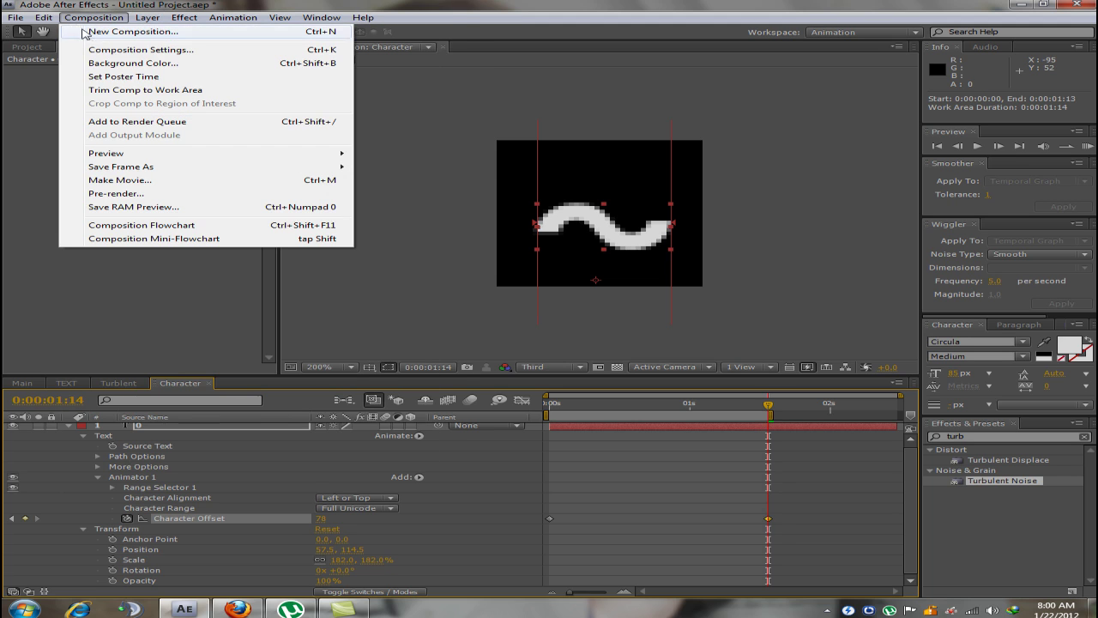
left_click(163, 89)
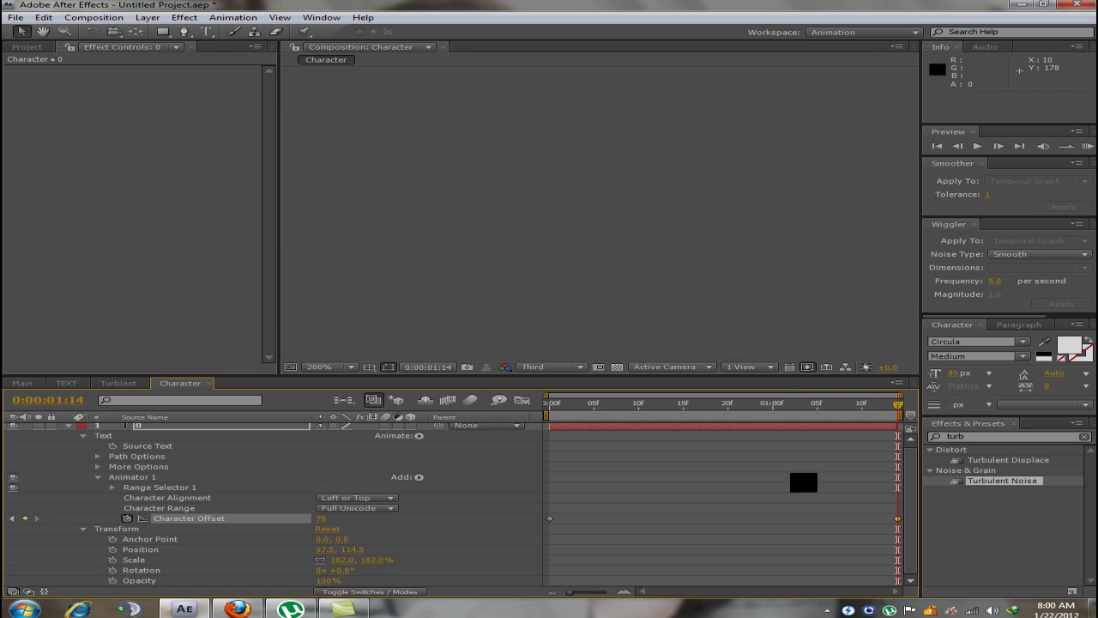
key("space")
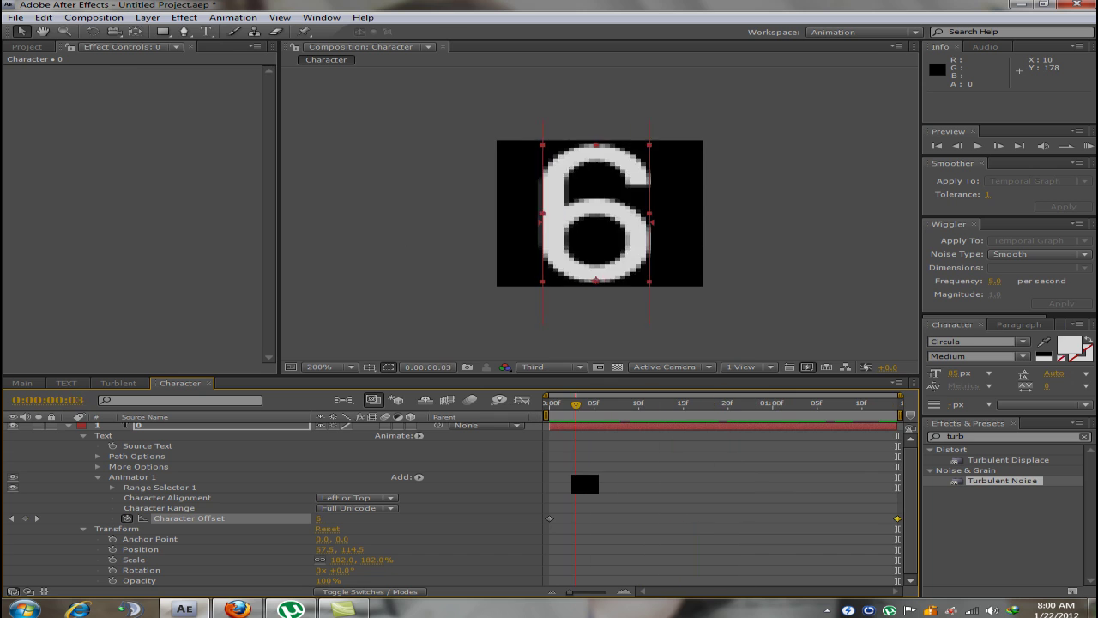
left_click_drag(567, 475, 56, 386)
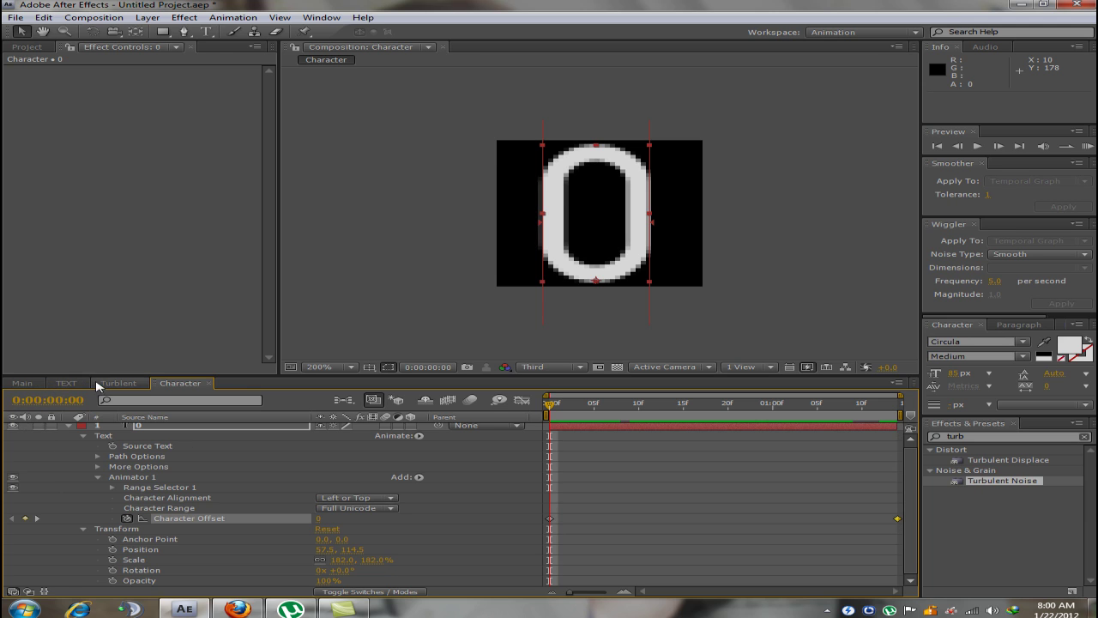
Add the Turblent, TEXT and Character compositions as layers in Main, in that order, and hide all three
left_click(24, 383)
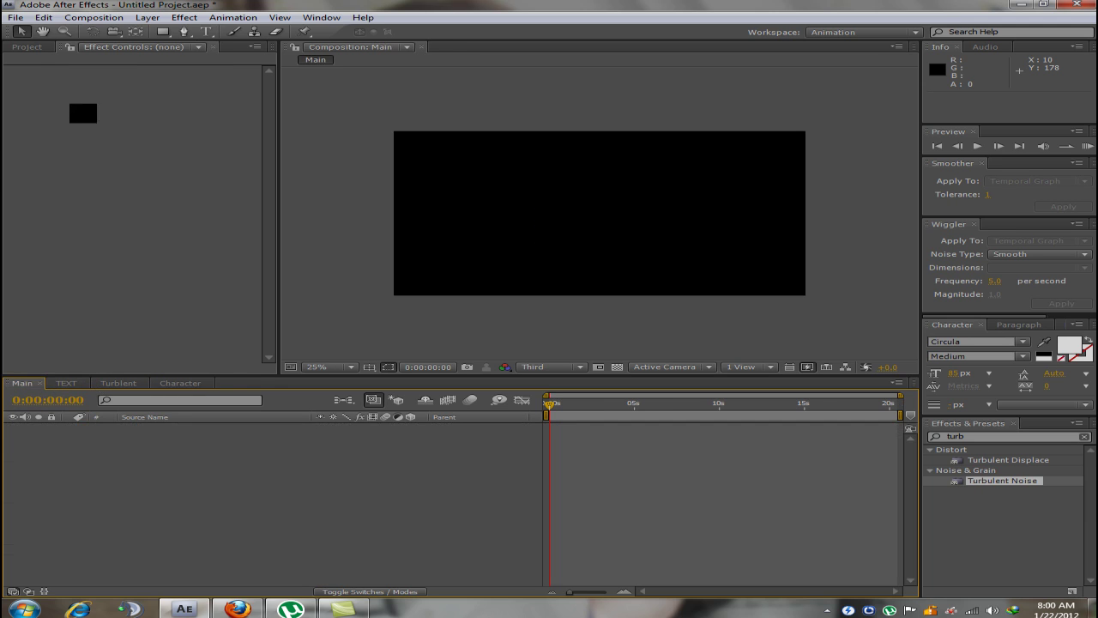
left_click(27, 47)
left_click_drag(54, 200, 130, 429)
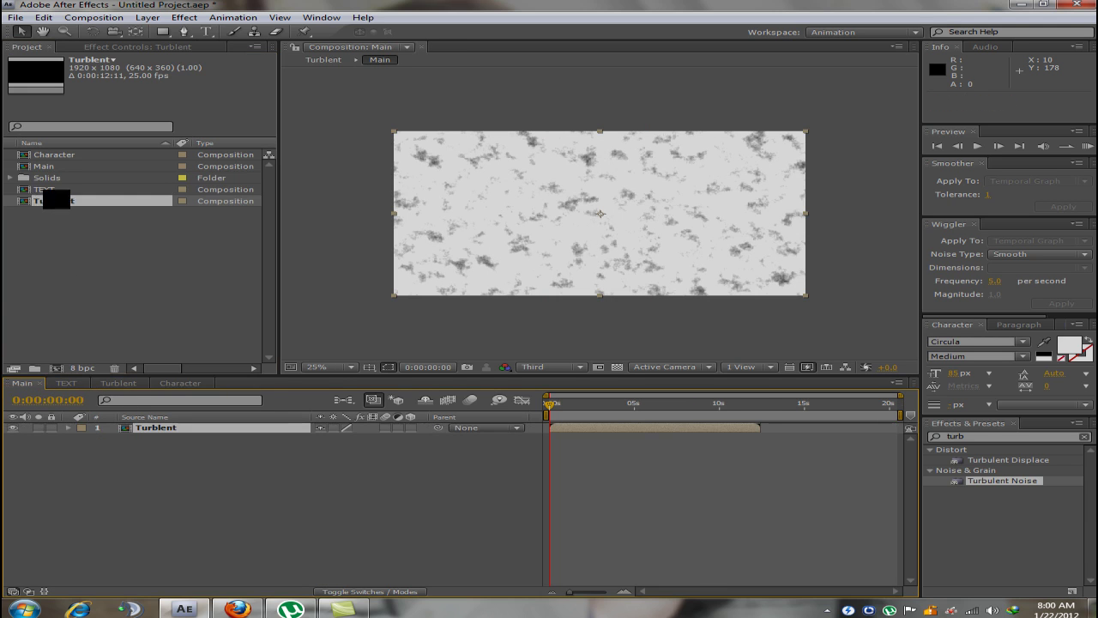
left_click_drag(47, 190, 171, 512)
left_click_drag(54, 154, 187, 461)
left_click_drag(12, 427, 12, 448)
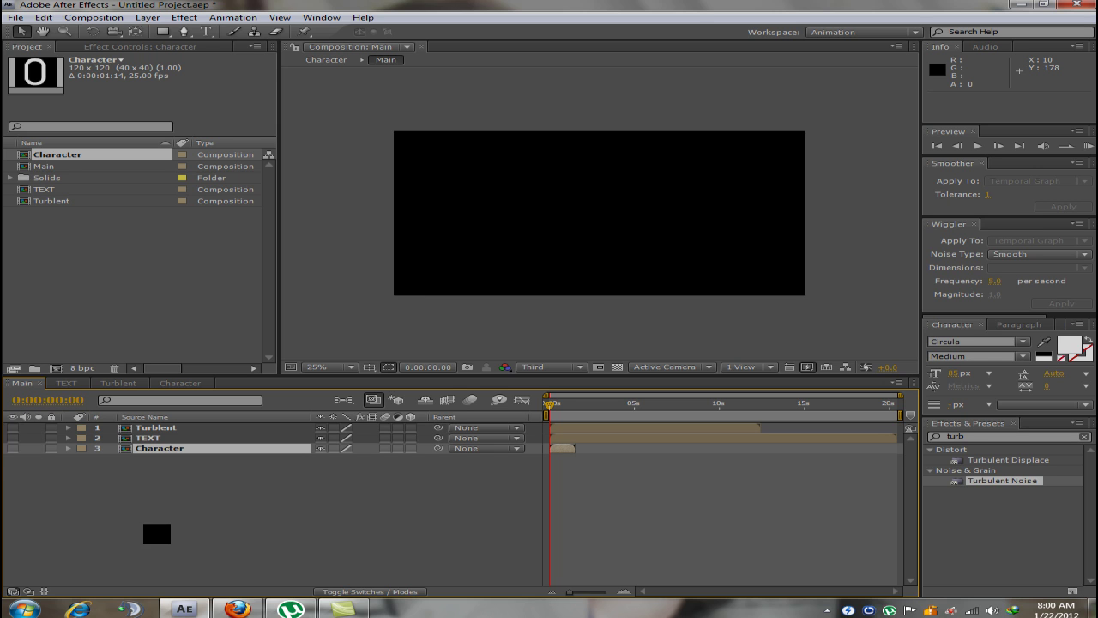
Create a solid named Formation as the top layer of Main and apply the Trapcode Form effect to it
left_click(154, 507)
left_click(147, 17)
mouse_move(343, 31)
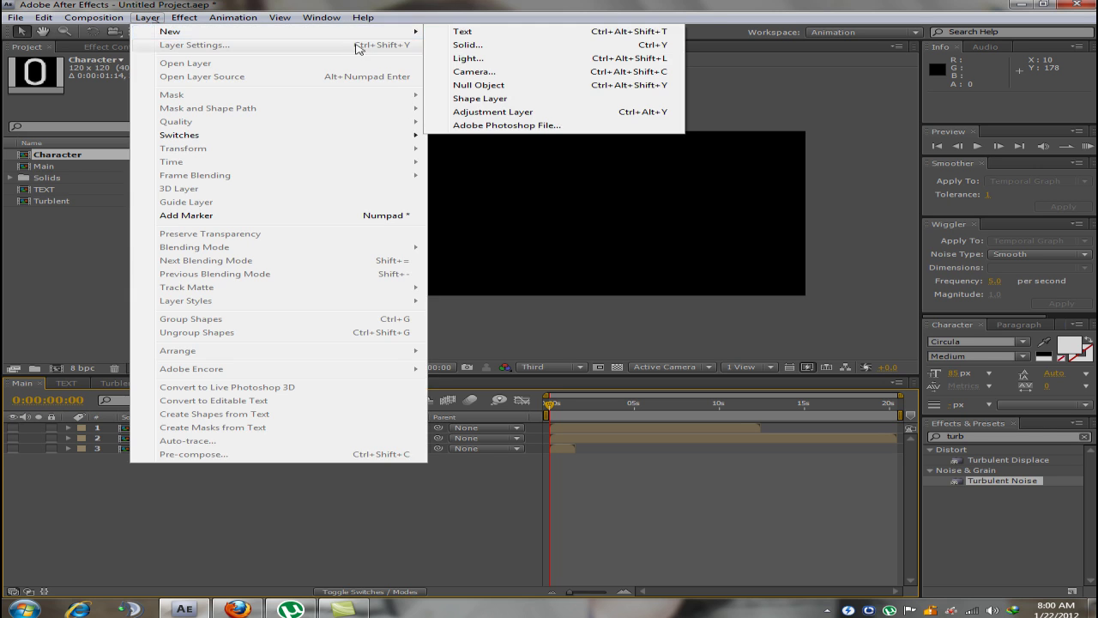
left_click(498, 47)
type("Formation")
key("Return")
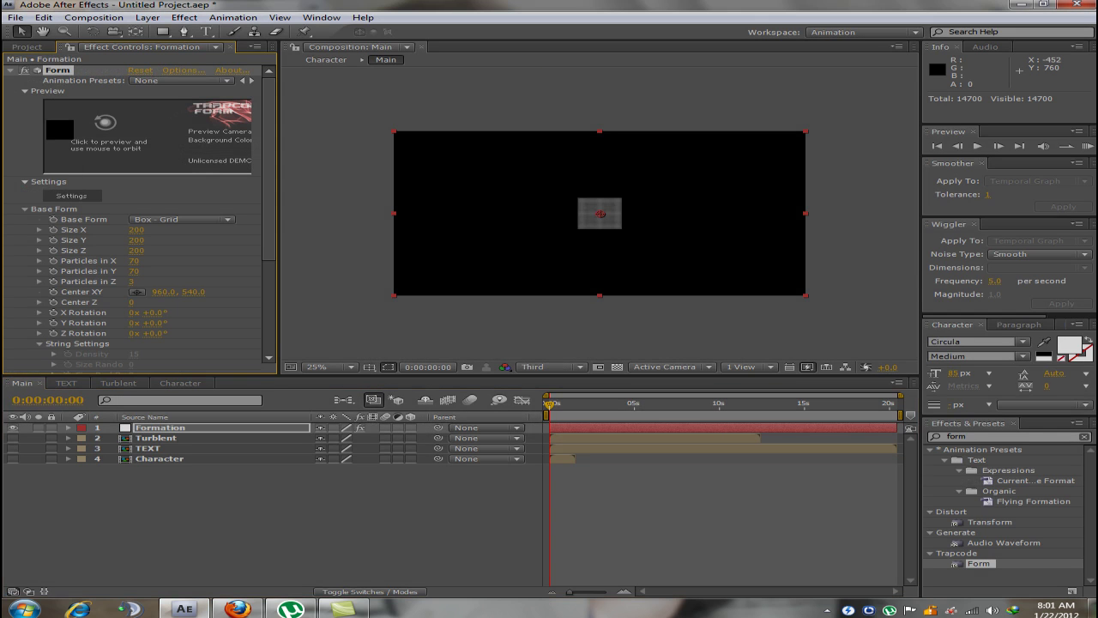
key("ctrl+z")
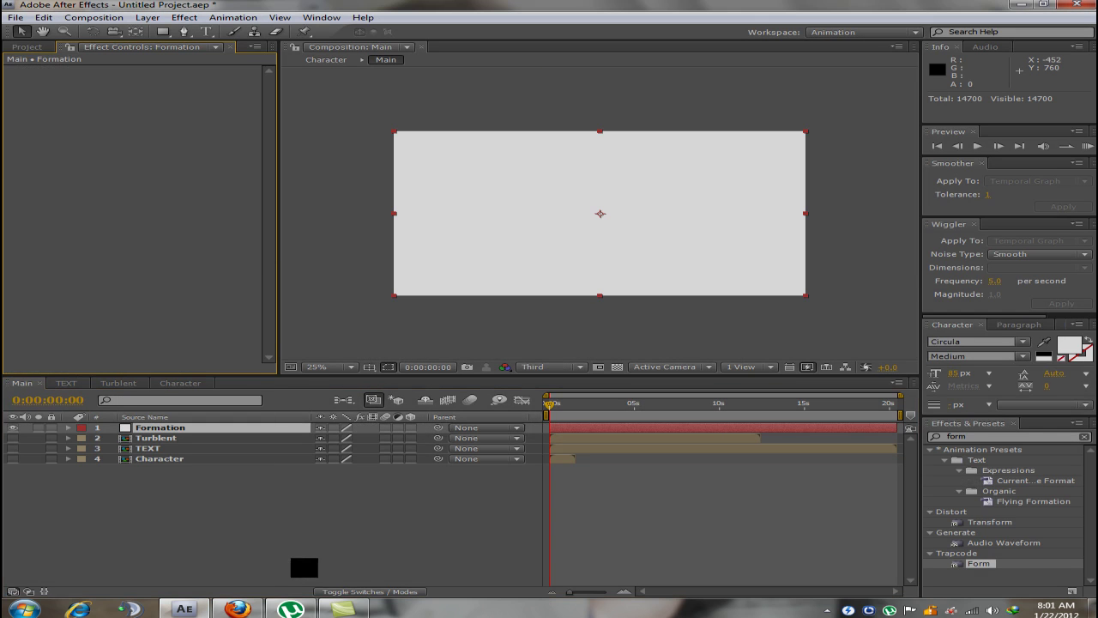
left_click_drag(995, 546, 237, 427)
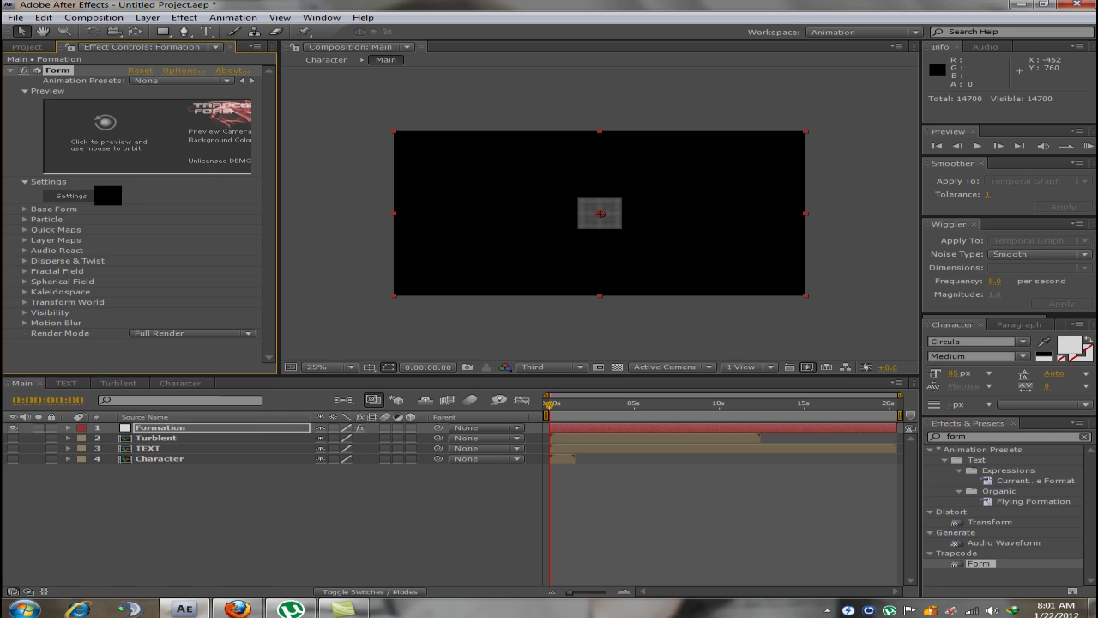
Set the Base Form size to 1920 in X, 1080 in Y and 1 in Z
left_click(25, 209)
scroll(35, 208, "down", 2)
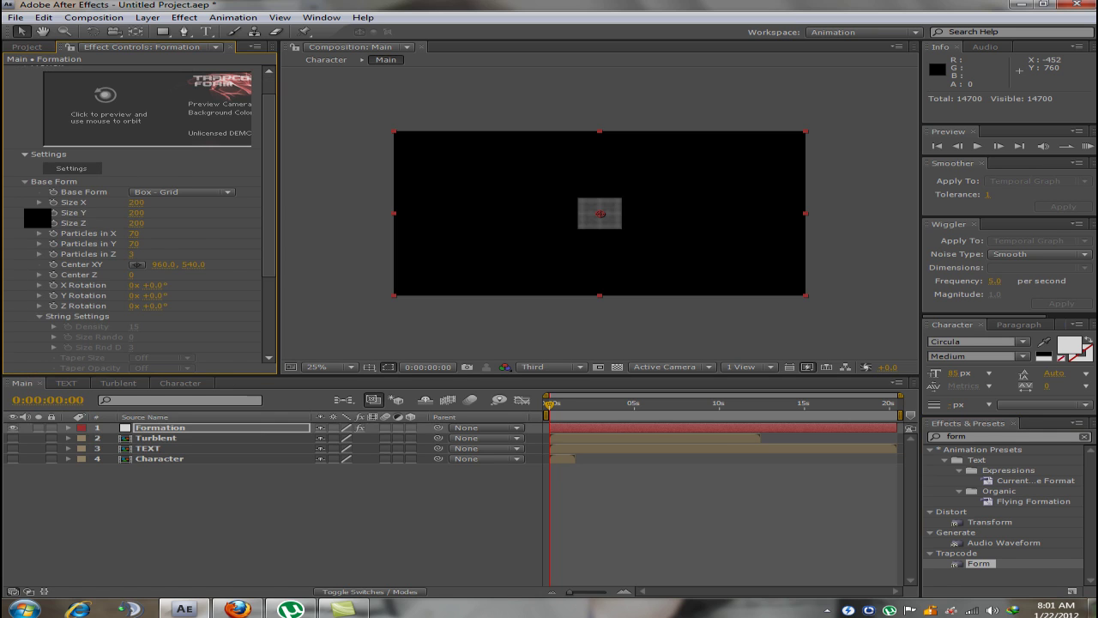
left_click(139, 202)
type("1920")
key("Tab")
type("1080")
key("Tab")
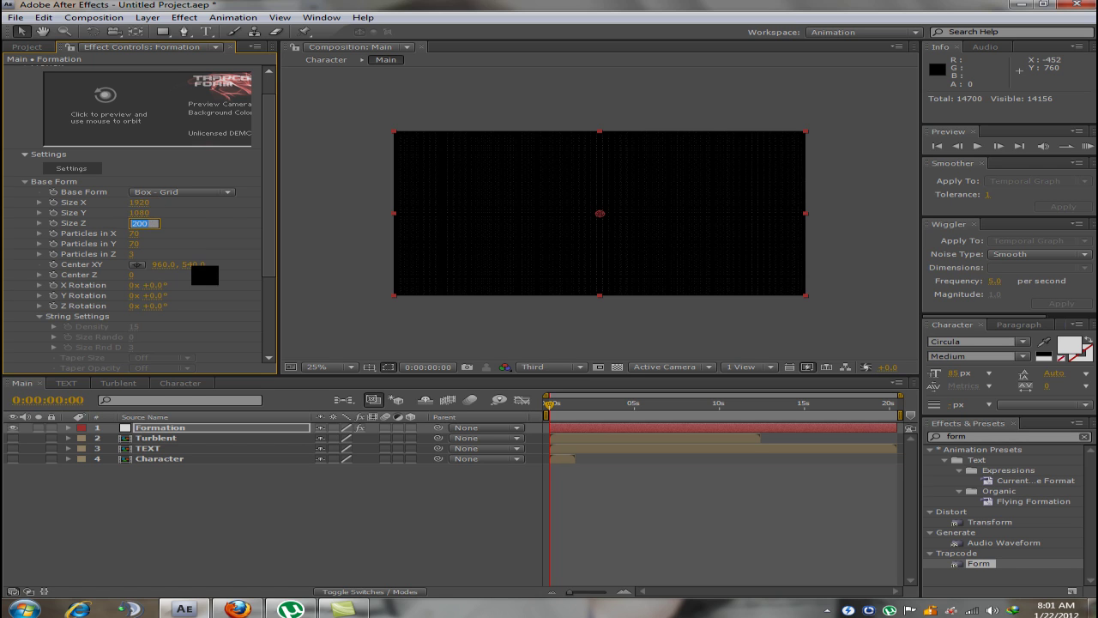
type("1")
key("Tab")
Set the Base Form particle counts to 250 in X, 140 in Y and 1 in Z
type("2")
key("Tab")
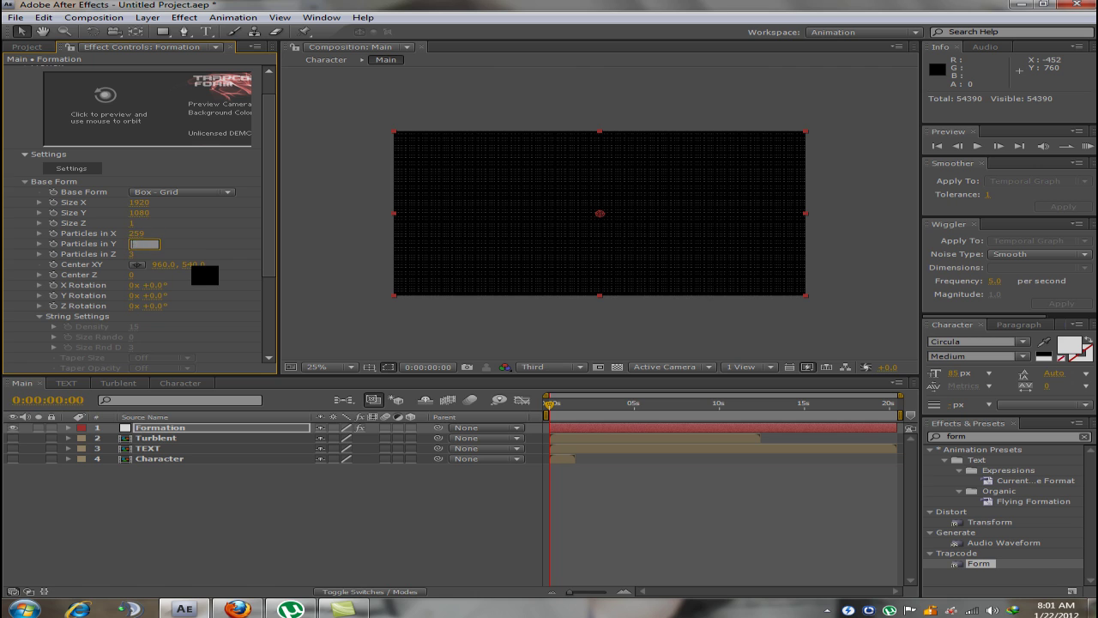
type("1")
key("Return")
type("140")
key("Tab")
type("1")
key("Tab")
key("Tab")
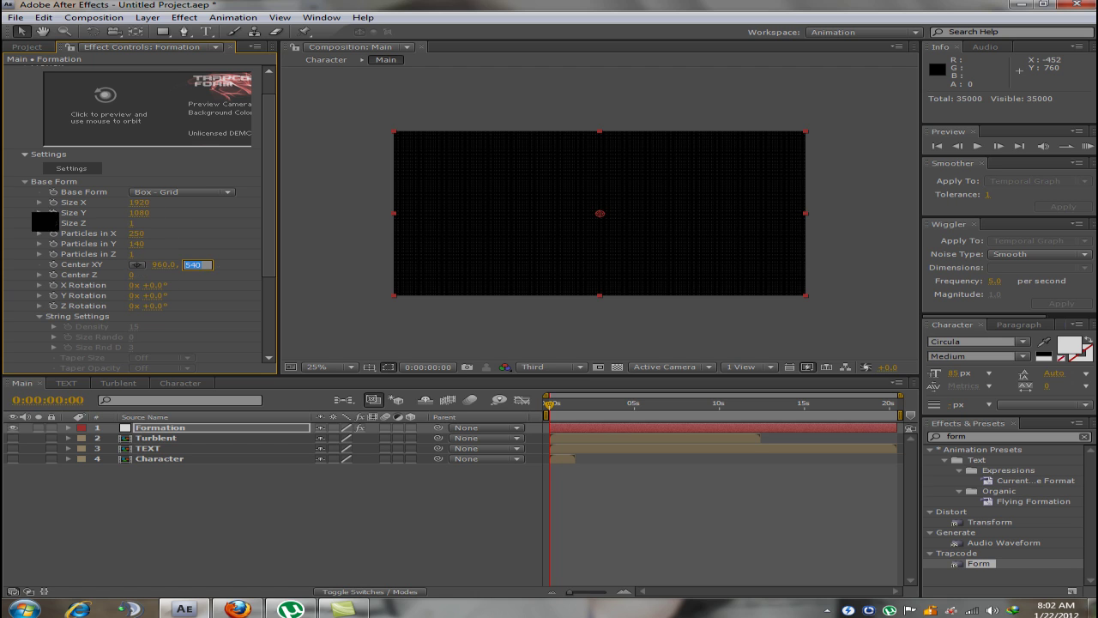
left_click(26, 181)
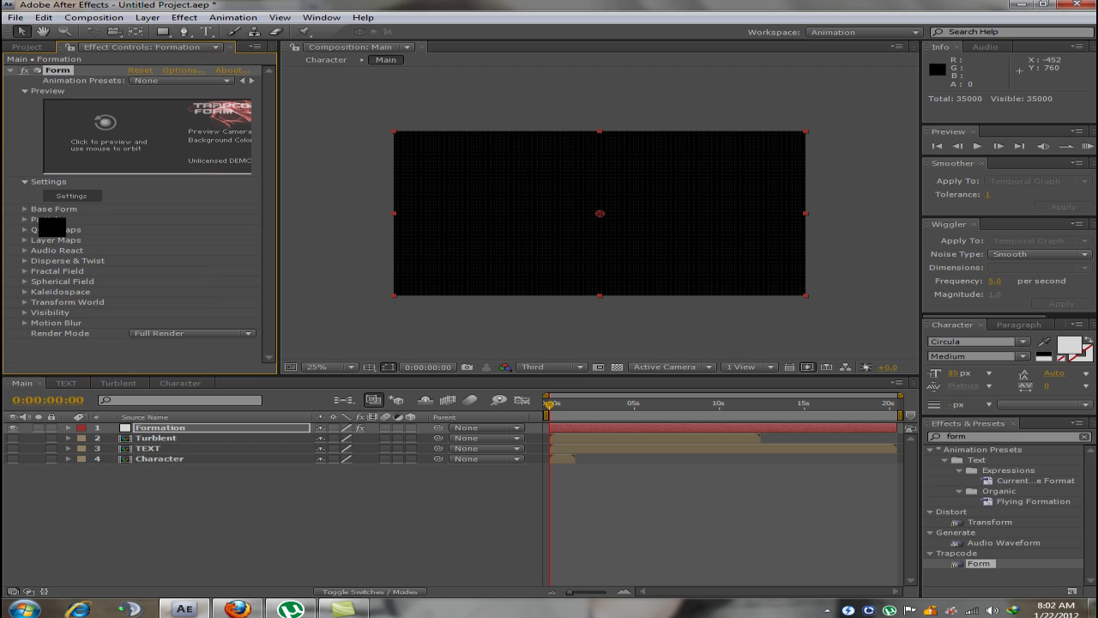
Change Form's Particle Type to Custom Colorize
left_click(25, 218)
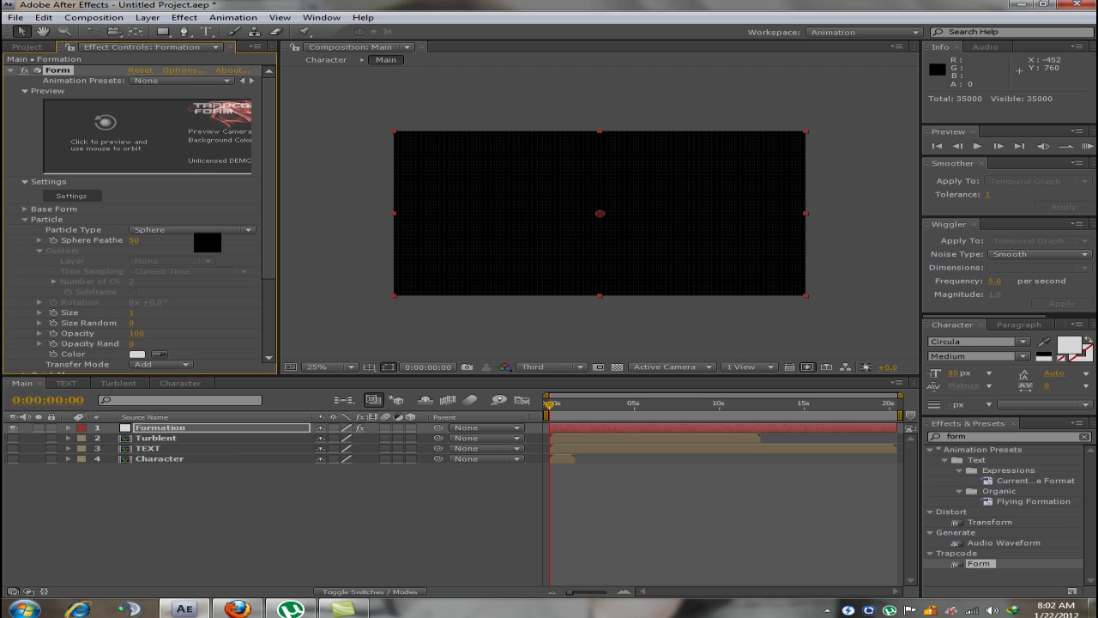
left_click(177, 229)
left_click(202, 313)
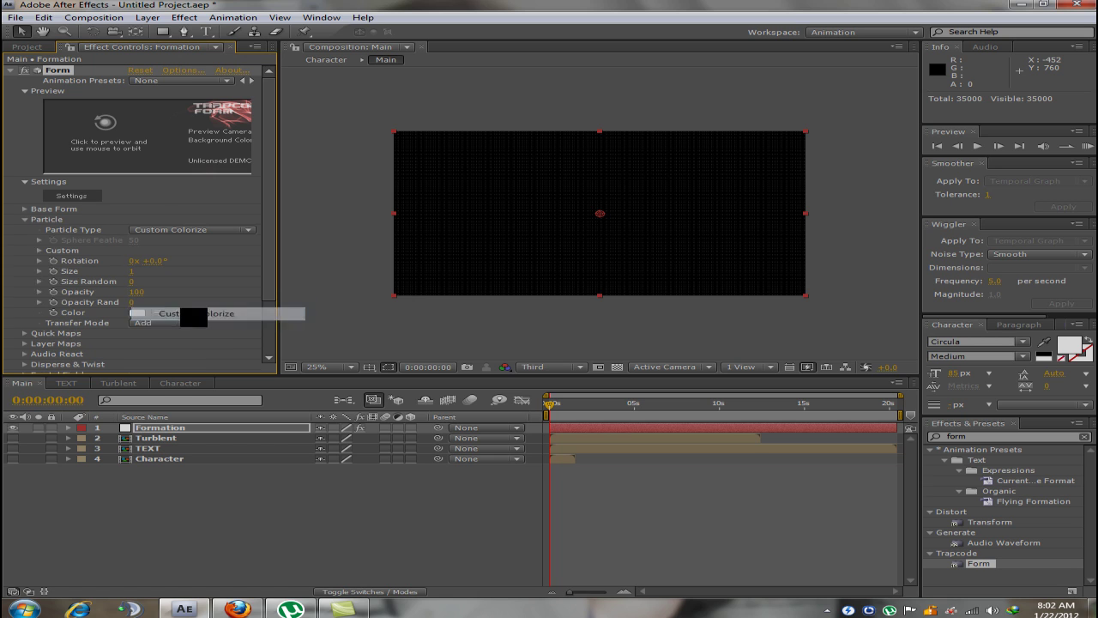
Use the Character layer as the custom particle source with Random - Loop time sampling
left_click(39, 250)
left_click(172, 261)
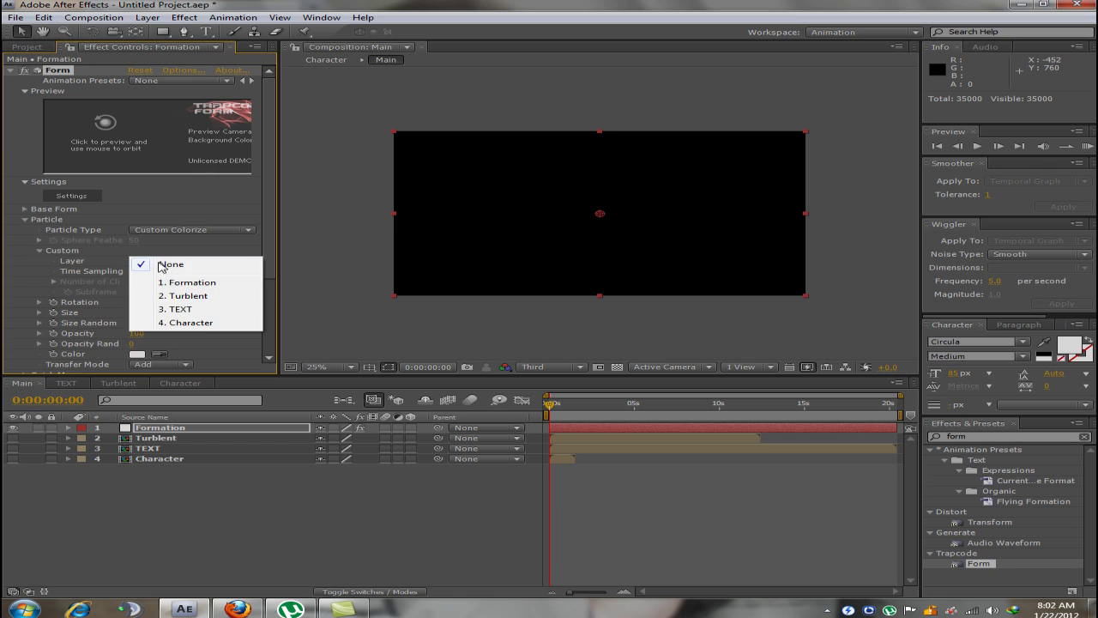
left_click(197, 309)
left_click(172, 261)
left_click(190, 322)
left_click(189, 271)
left_click(193, 302)
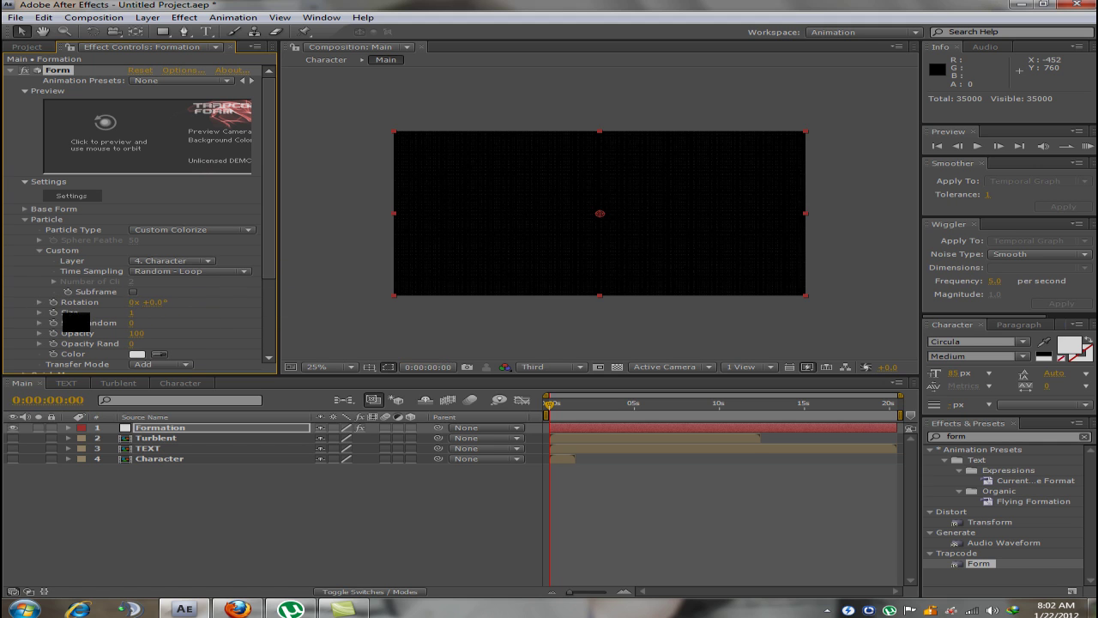
Set the Form particle Size to 6
left_click(131, 312)
type("6")
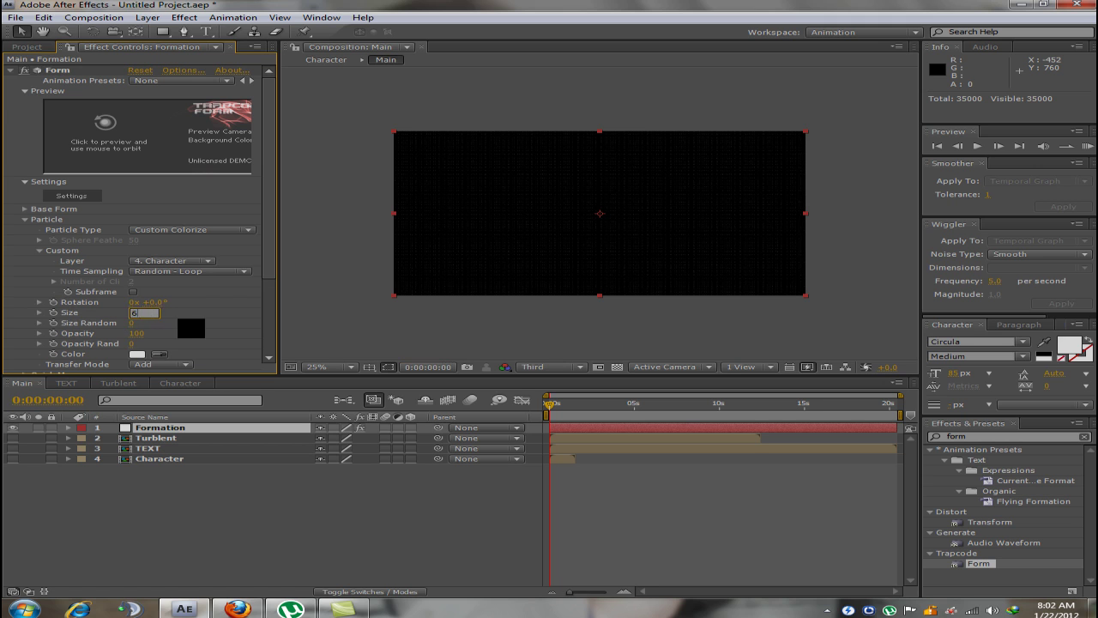
key("Return")
Set the Form particle Color to a bright green
left_click(138, 354)
left_click(556, 456)
left_click(479, 445)
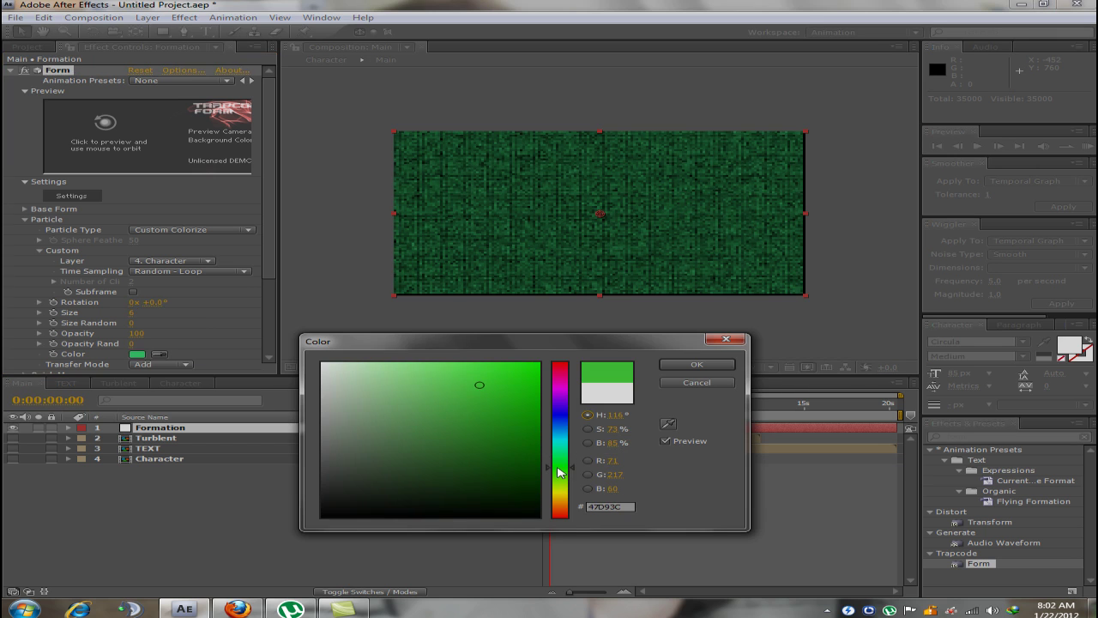
left_click_drag(558, 471, 561, 478)
left_click(695, 365)
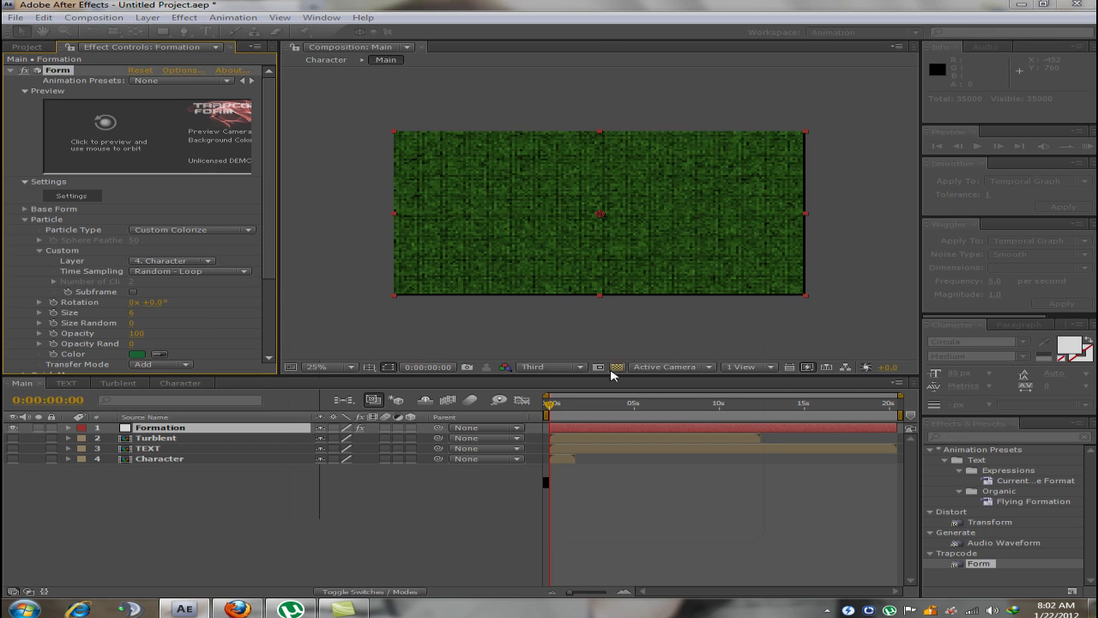
Map Form's Color and Alpha to the TEXT layer with A to A functionality, mapped over XY
scroll(172, 273, "down", 2)
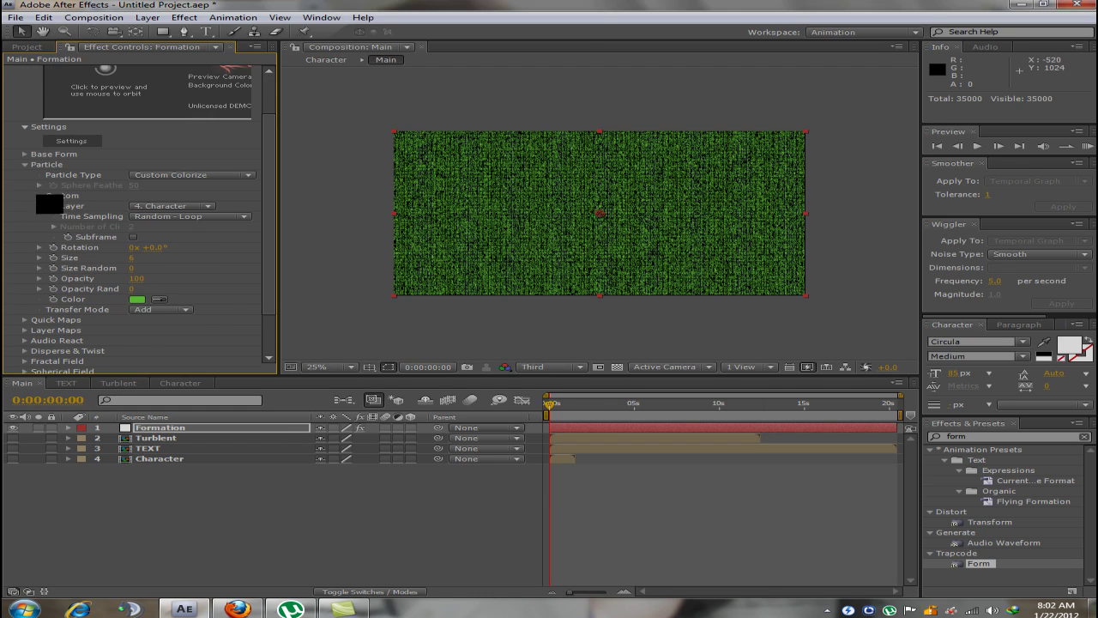
left_click(26, 166)
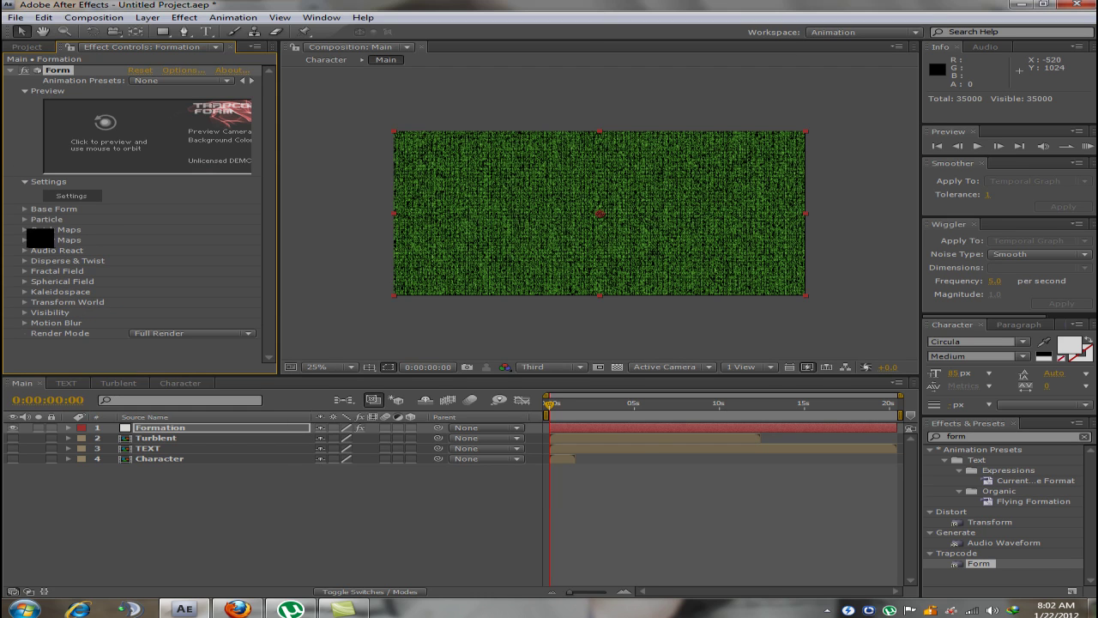
left_click(25, 241)
scroll(26, 241, "down", 5)
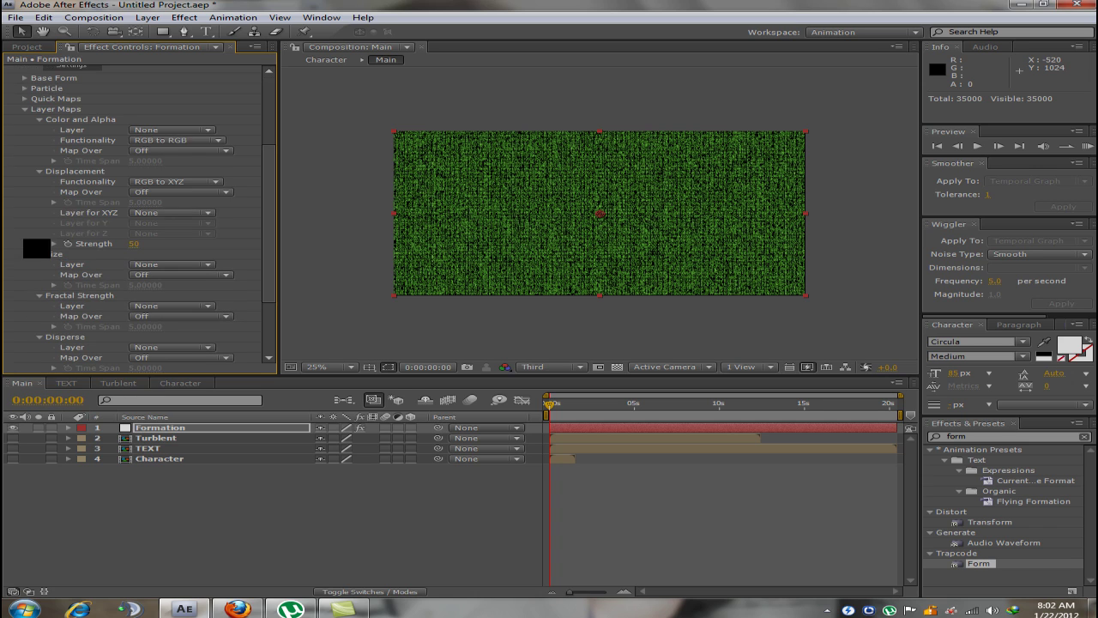
left_click(191, 131)
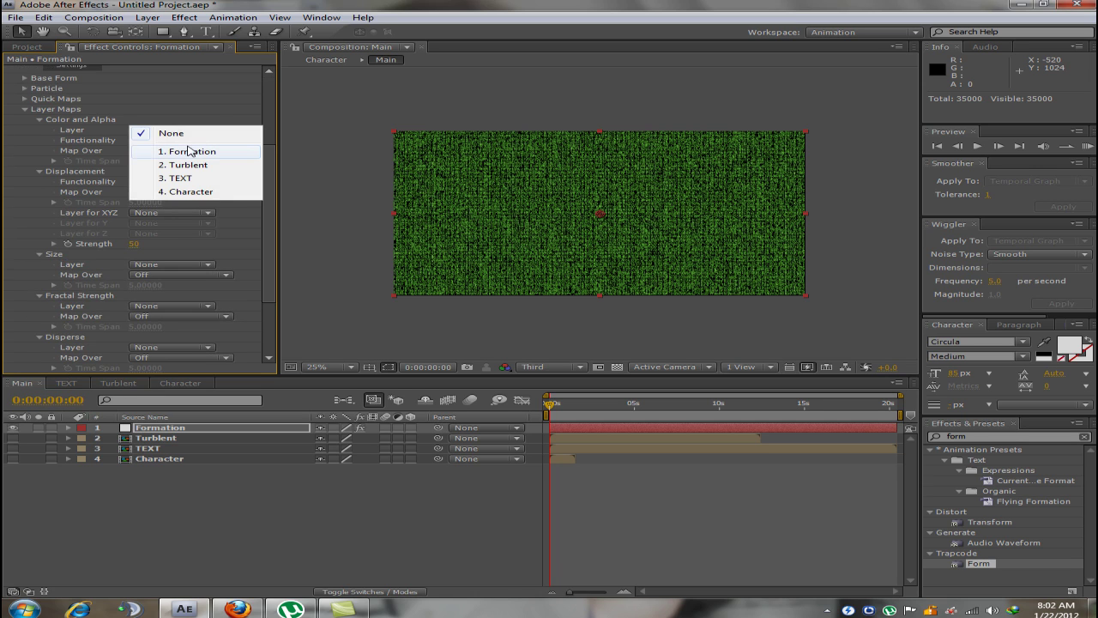
left_click(195, 190)
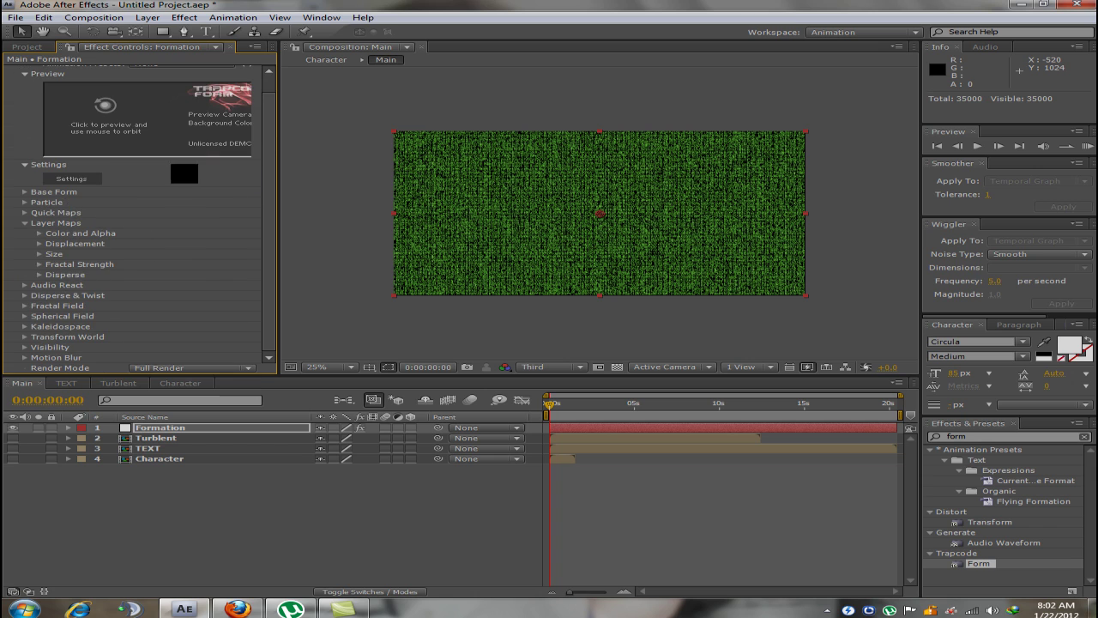
left_click(39, 233)
left_click(176, 254)
left_click(163, 276)
left_click(172, 266)
left_click(165, 281)
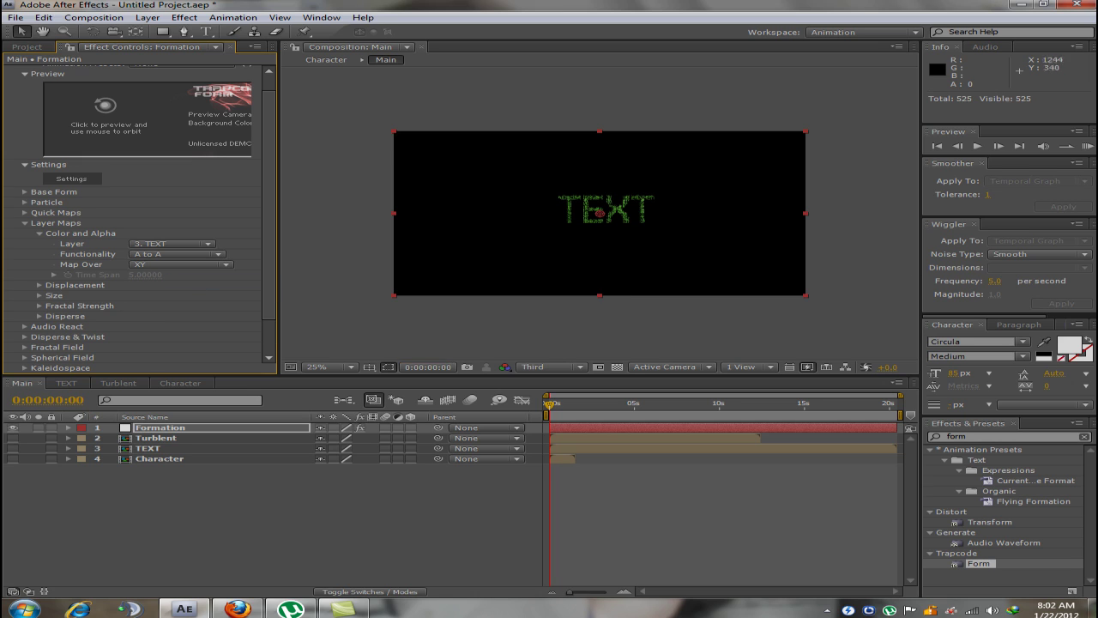
scroll(598, 212, "up", 4)
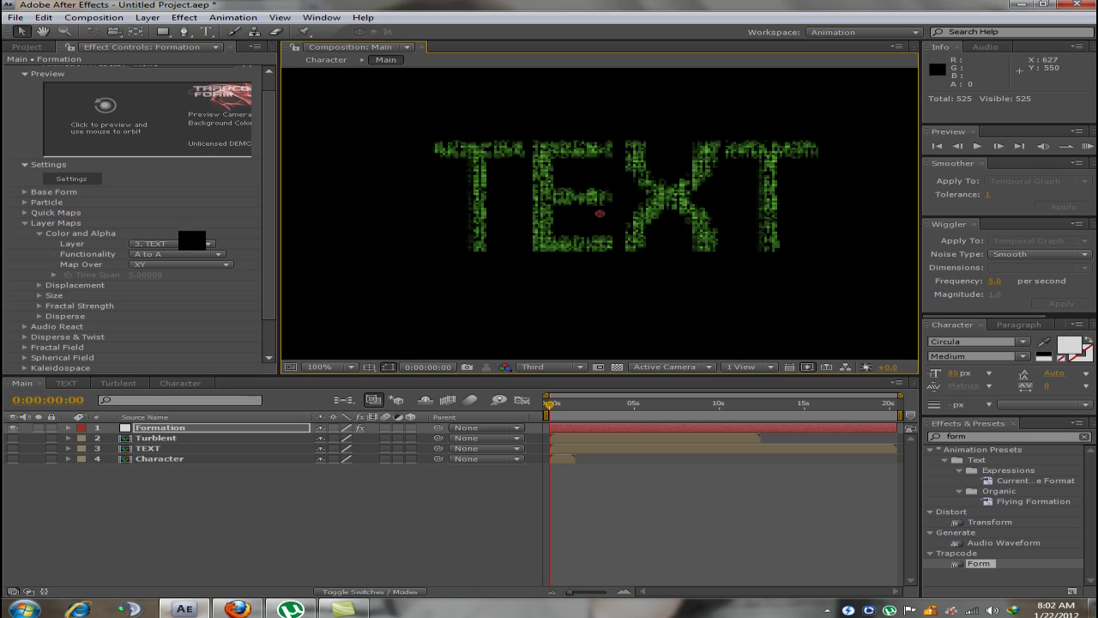
Drive Form's Fractal Strength layer map with the Turblent layer, mapped over XY
left_click(41, 285)
scroll(152, 274, "down", 2)
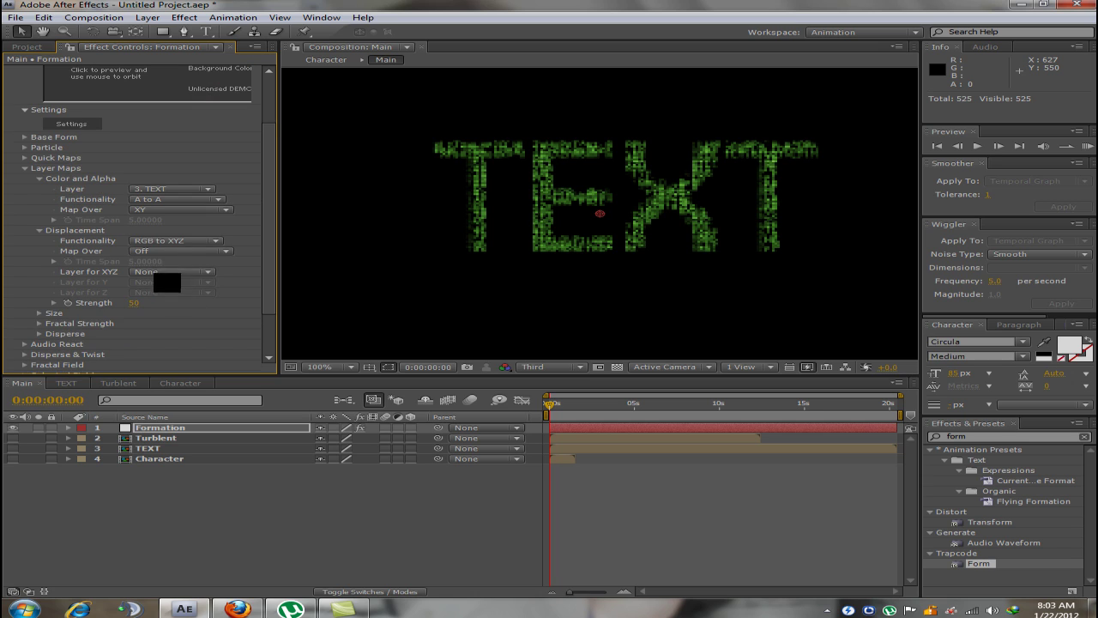
left_click(40, 322)
scroll(110, 328, "down", 1)
left_click(170, 307)
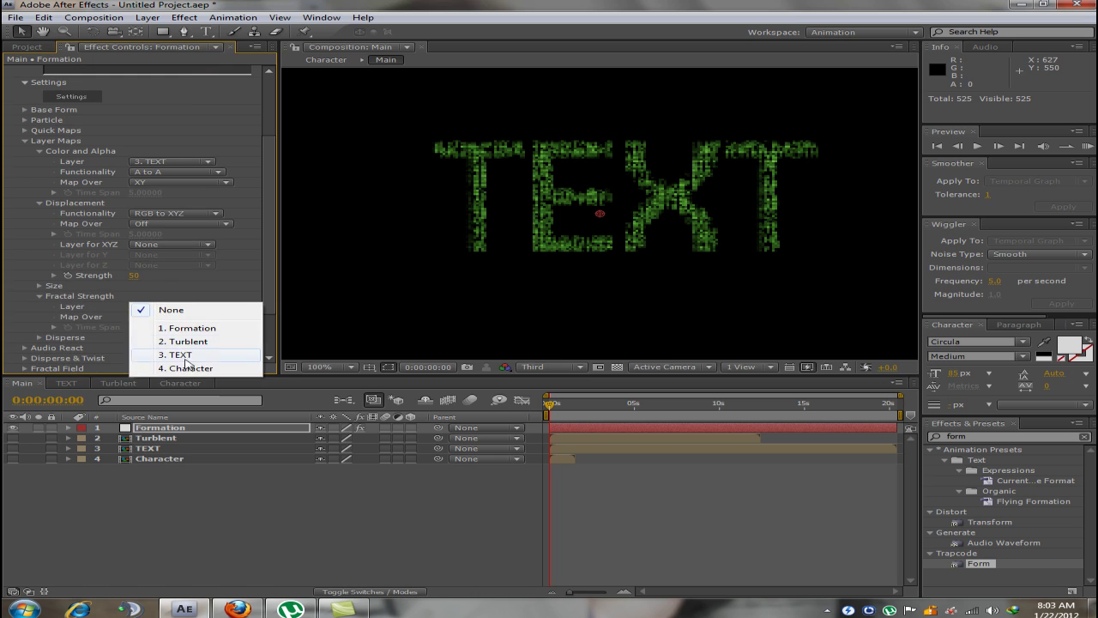
left_click(183, 340)
left_click(180, 317)
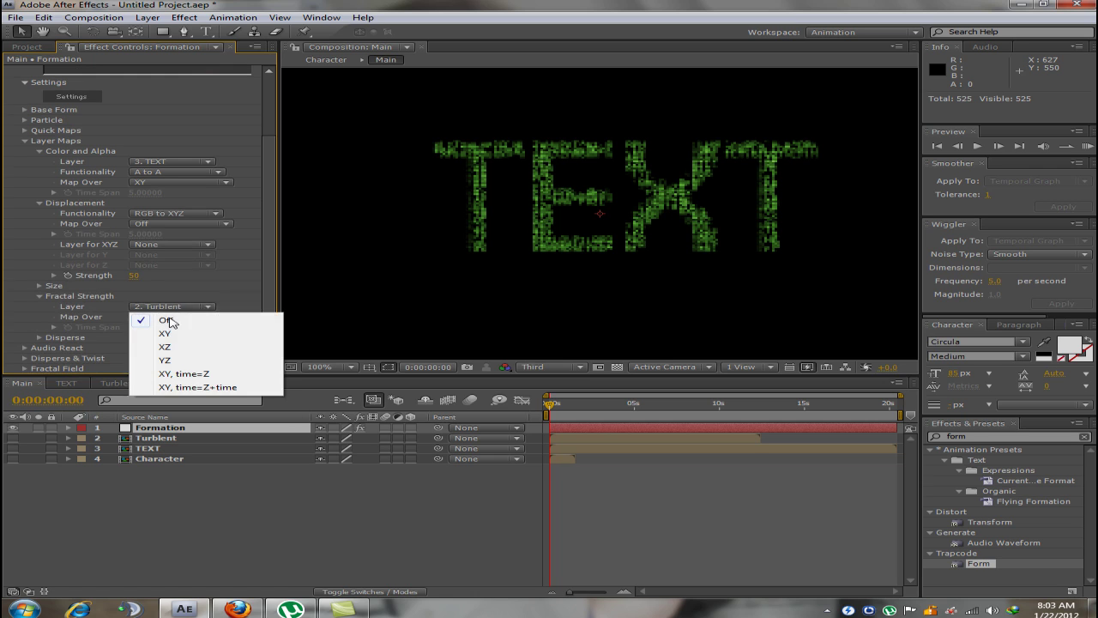
left_click(170, 332)
Drive Form's Disperse layer map with the Turblent layer, mapped over XY
left_click(39, 337)
scroll(176, 328, "down", 2)
left_click(172, 293)
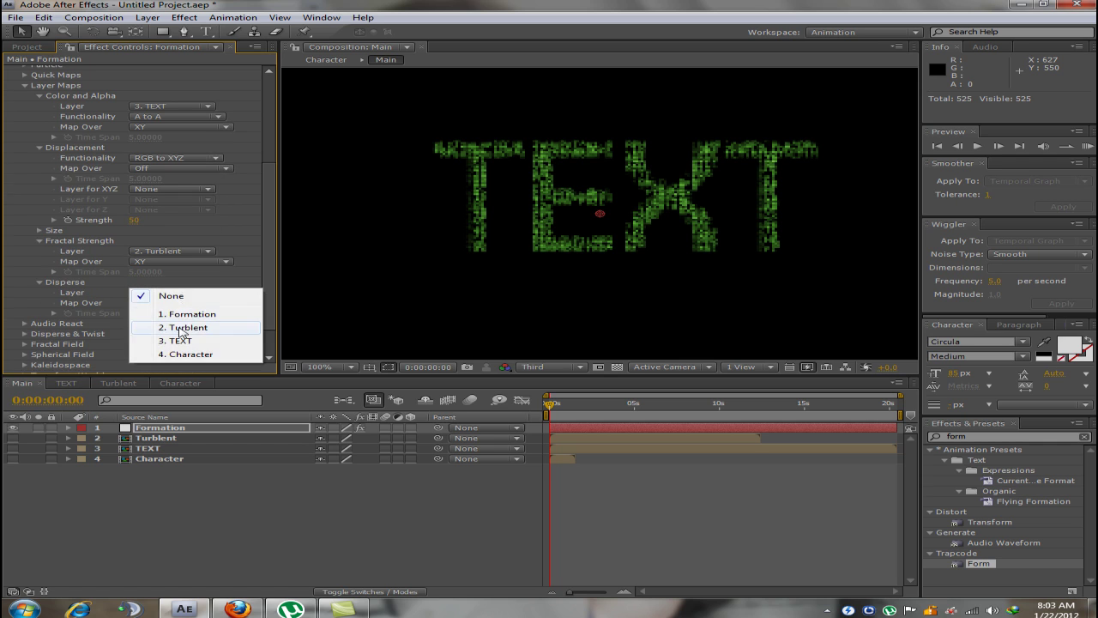
left_click(171, 327)
left_click(176, 303)
left_click(165, 319)
Set the Disperse amount under Form's Disperse & Twist settings to 22
scroll(95, 299, "down", 1)
left_click(25, 295)
type("22")
key("Return")
Set the Fractal Field's Affect Size to 2 and its Displacement Mode to XYZ Individual
left_click(25, 326)
scroll(103, 257, "down", 5)
left_click(135, 150)
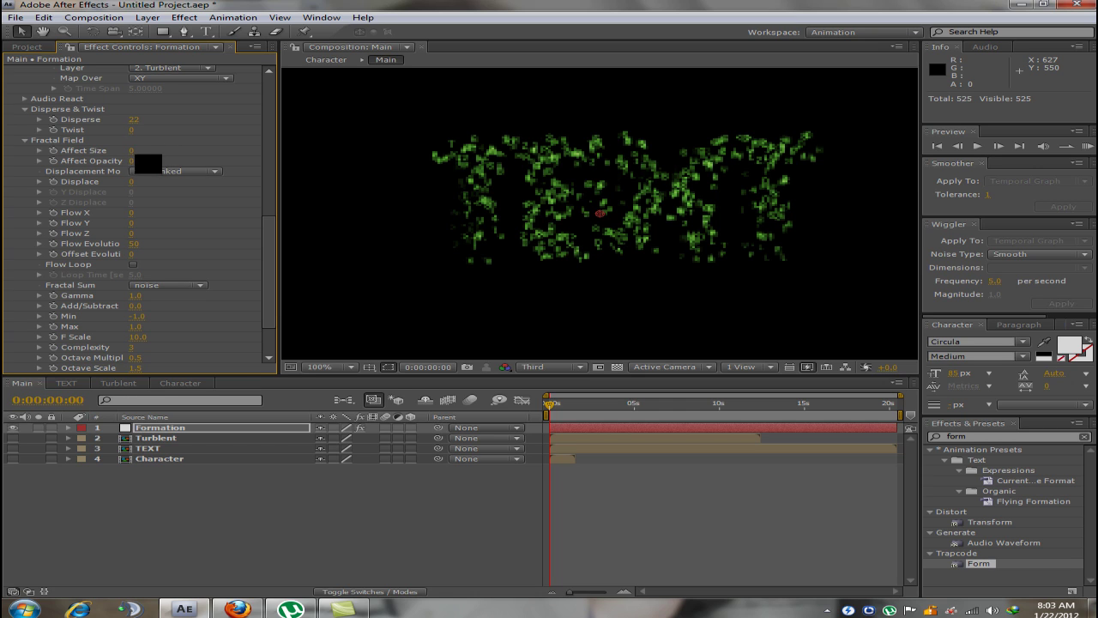
type("2")
key("Return")
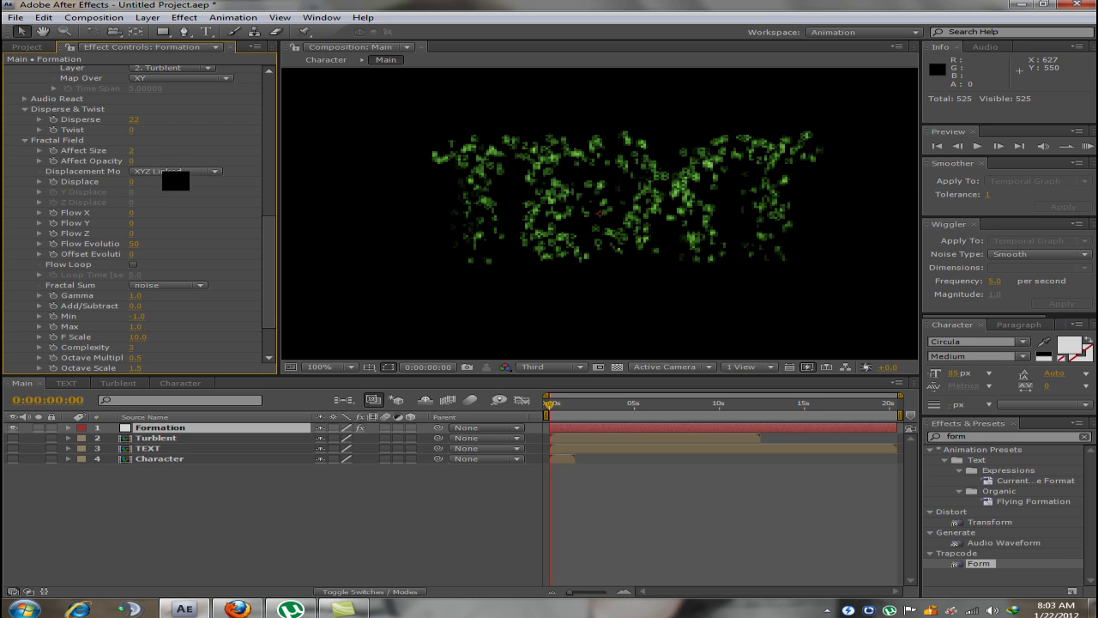
left_click(172, 171)
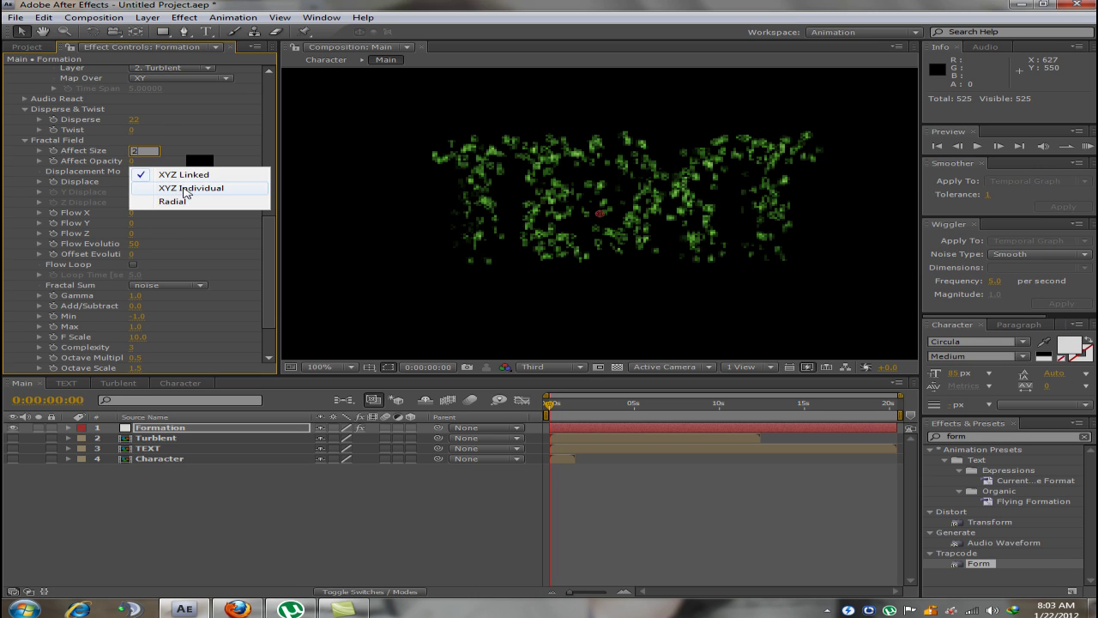
left_click(185, 188)
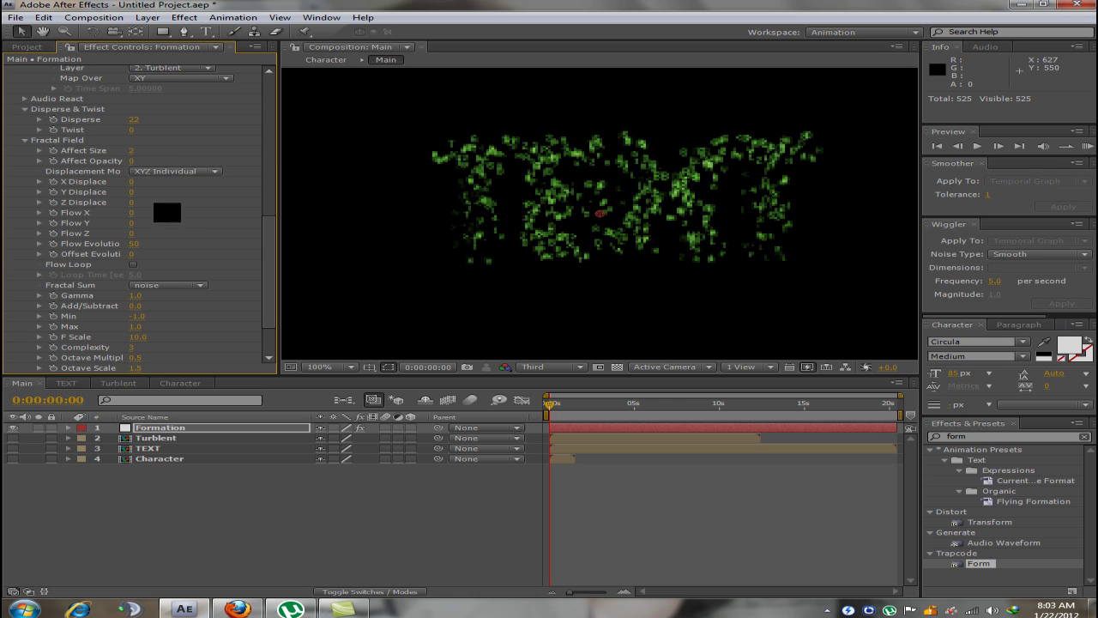
Set the Fractal Field's Y Displace to -100 and Z Displace to 400
left_click(133, 192)
type("-100")
key("Tab")
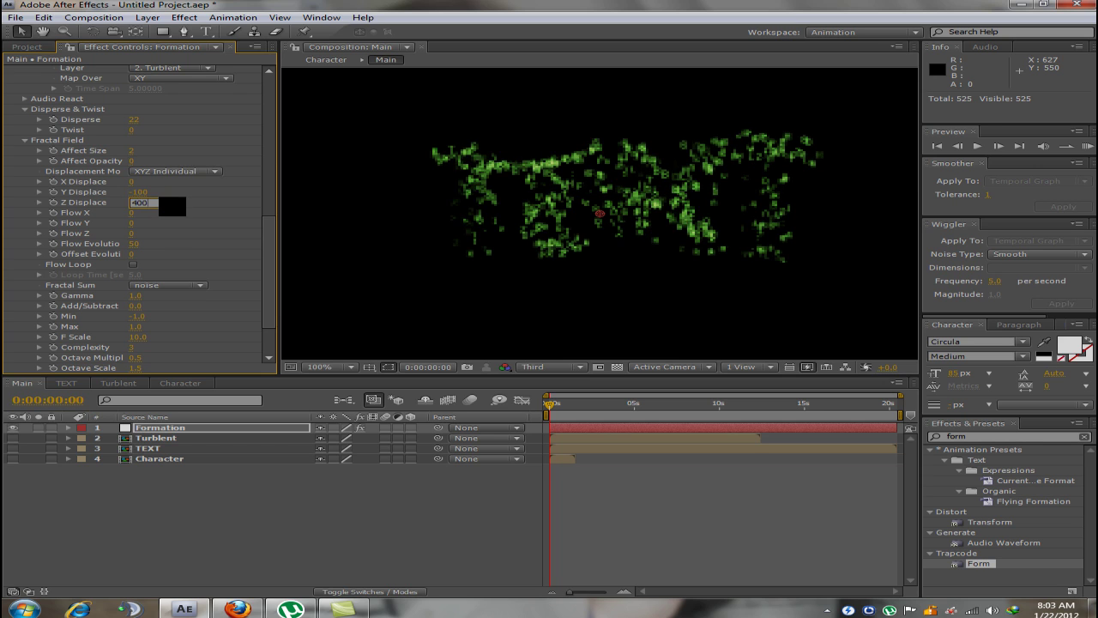
type("400")
key("Tab")
left_click(230, 231)
Set the Fractal Field's Add/Subtract to -2, Min to -3, Max to 0, F Scale to 0 and Complexity to 1
scroll(203, 259, "down", 2)
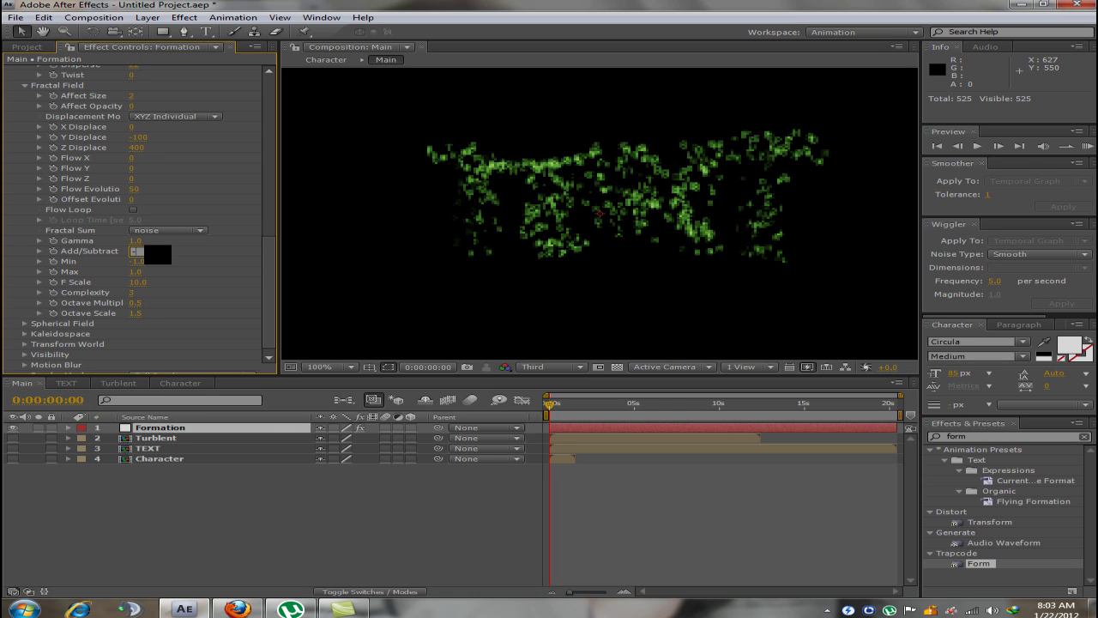
type("-2")
key("Tab")
type("-3")
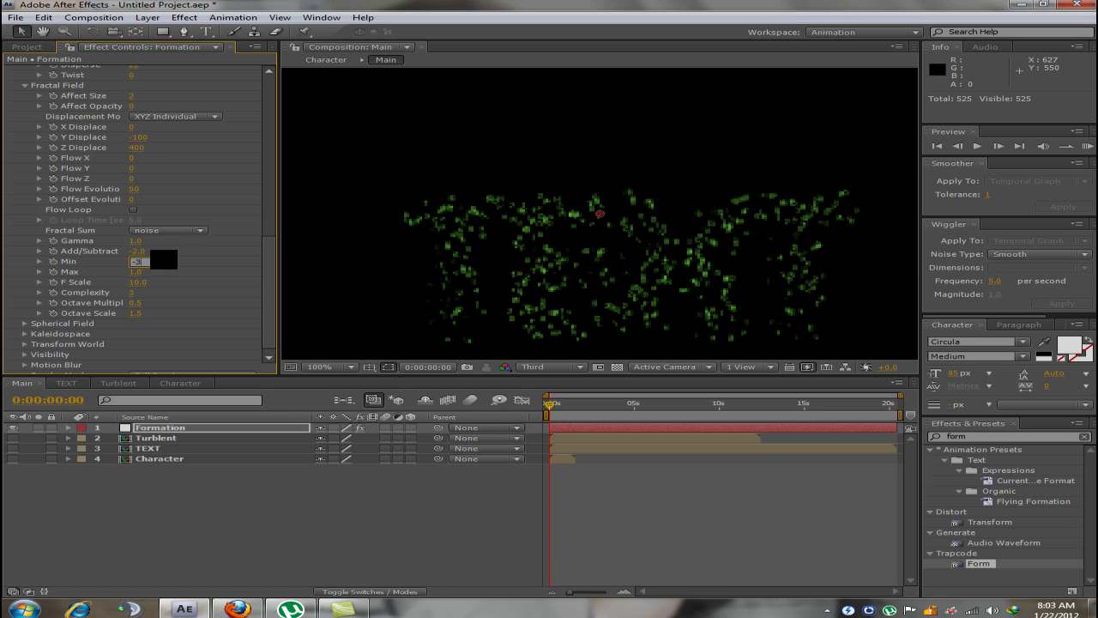
key("Tab")
type("0")
key("Tab")
type("0")
key("Tab")
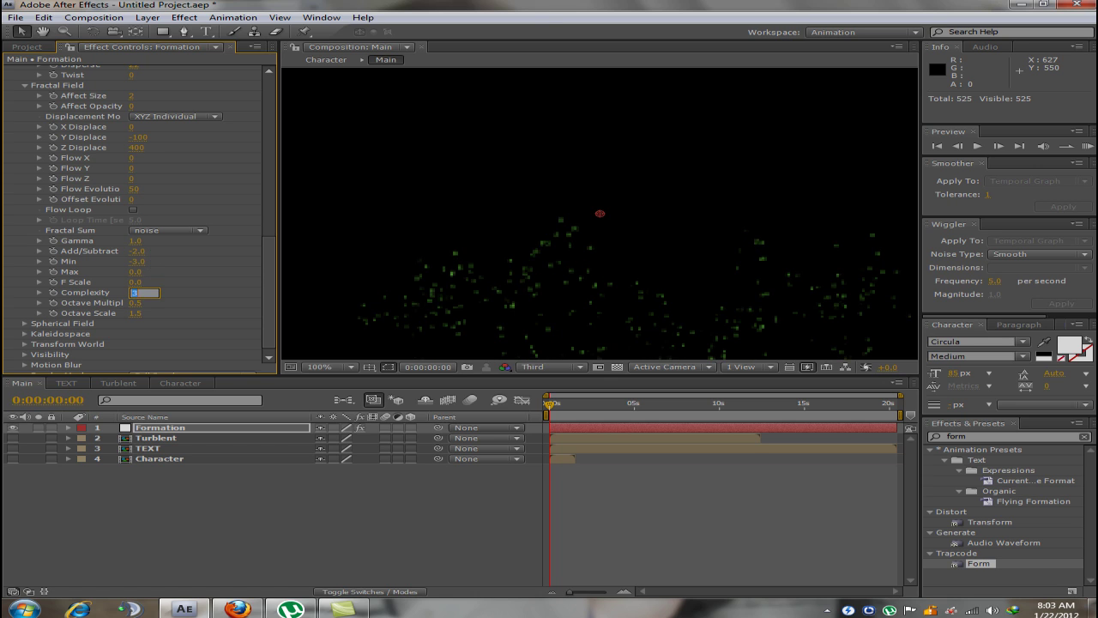
left_click(209, 316)
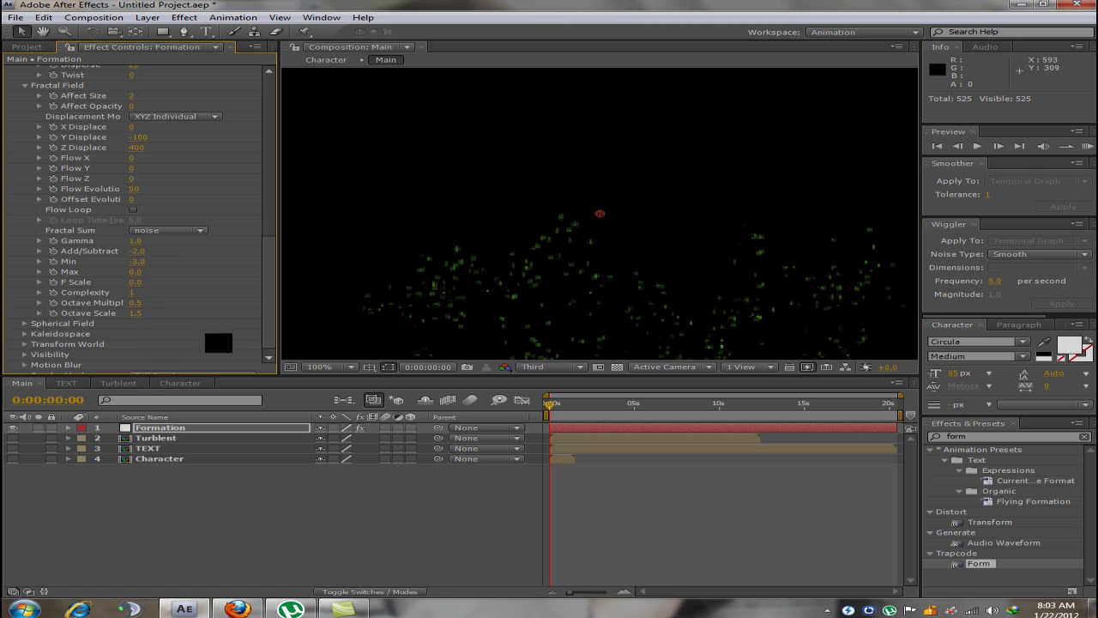
Preview the particle animation near the start of the Main composition at full-frame view
scroll(731, 311, "down", 1)
scroll(623, 267, "down", 2)
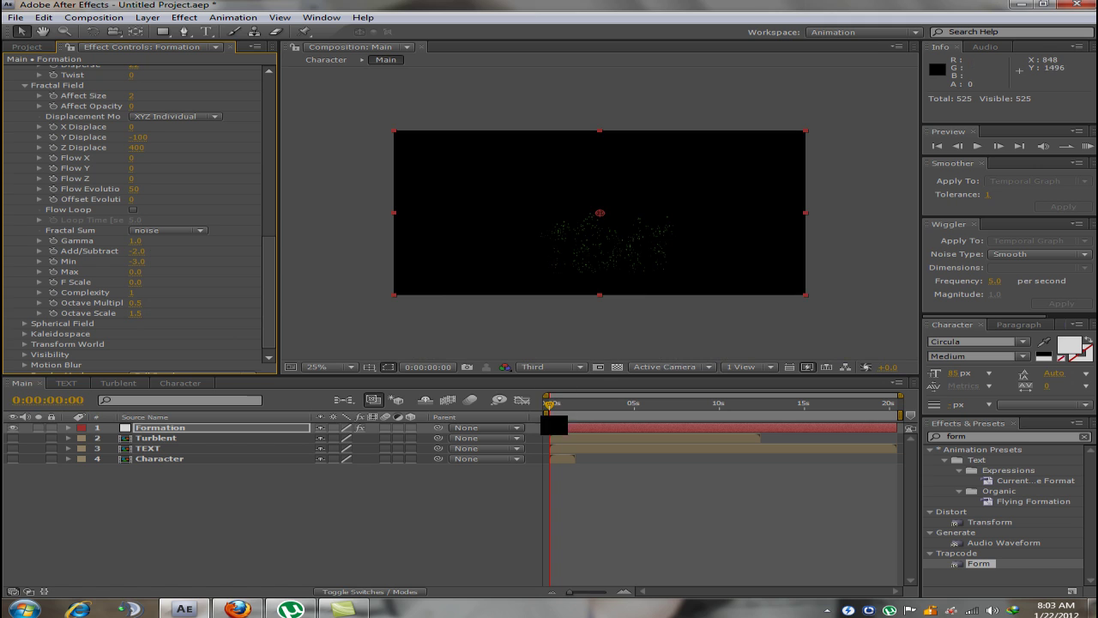
left_click_drag(550, 405, 465, 464)
key("space")
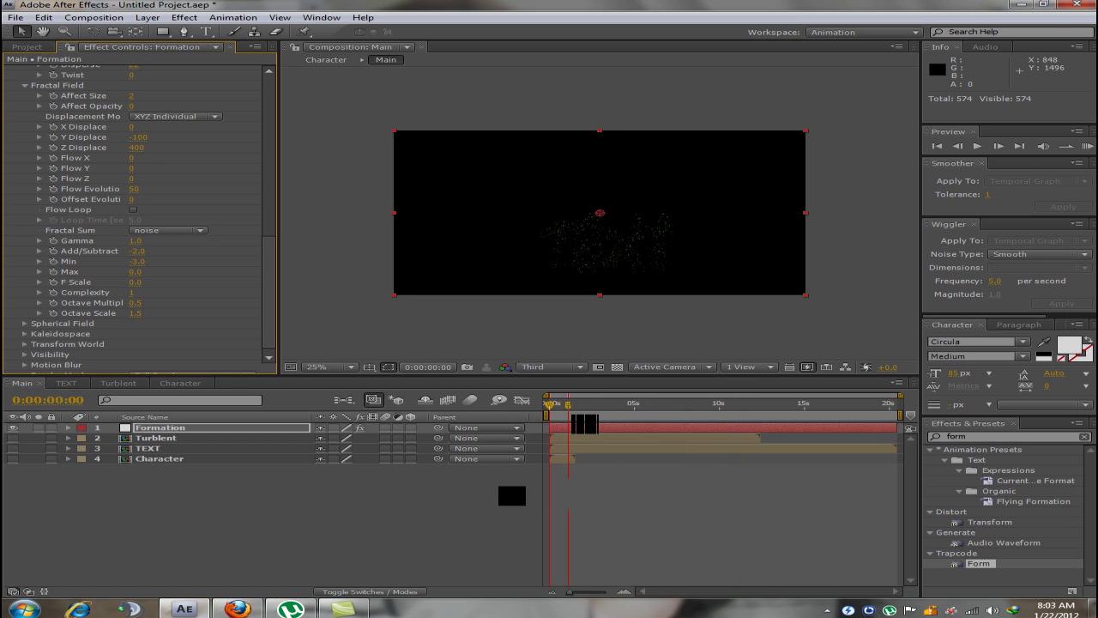
Collapse the Form effect's settings and deselect the Formation layer
scroll(192, 321, "up", 3)
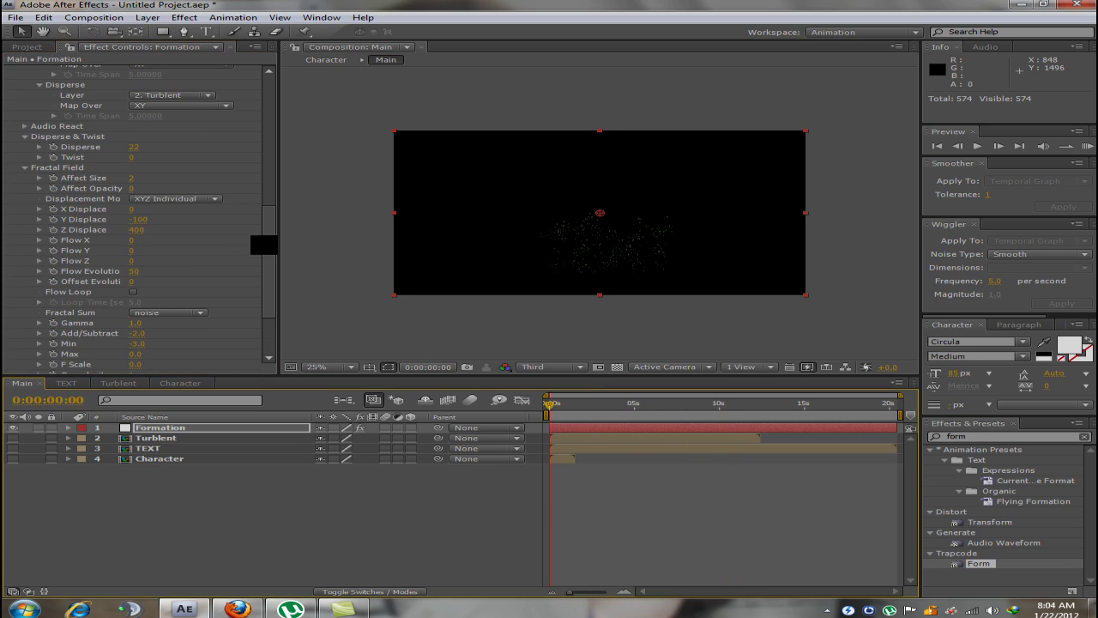
left_click_drag(271, 247, 271, 111)
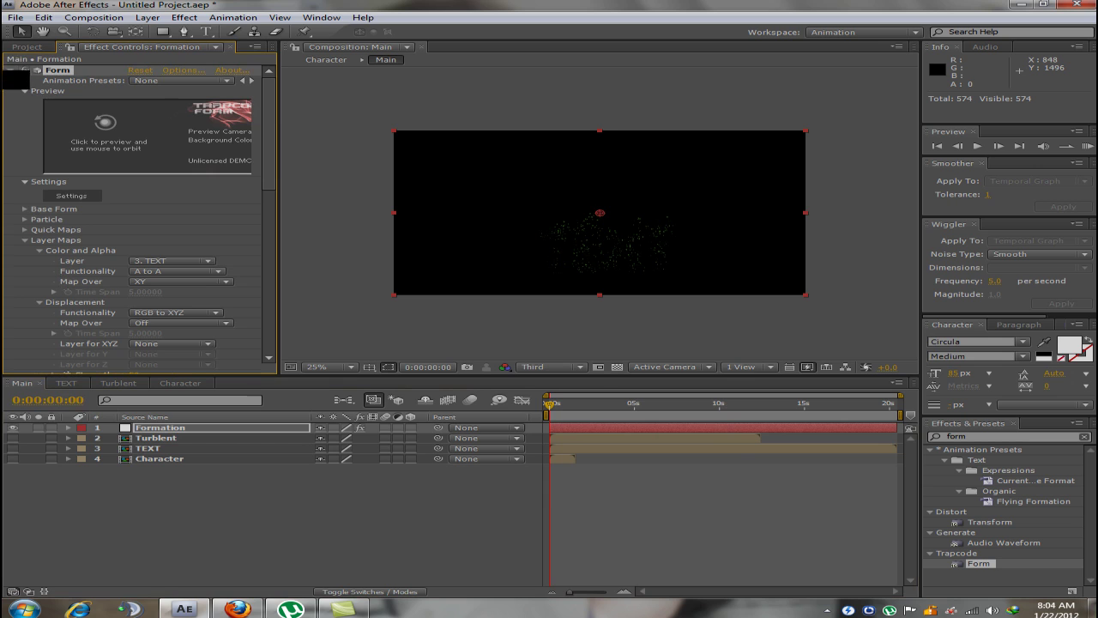
left_click(25, 70)
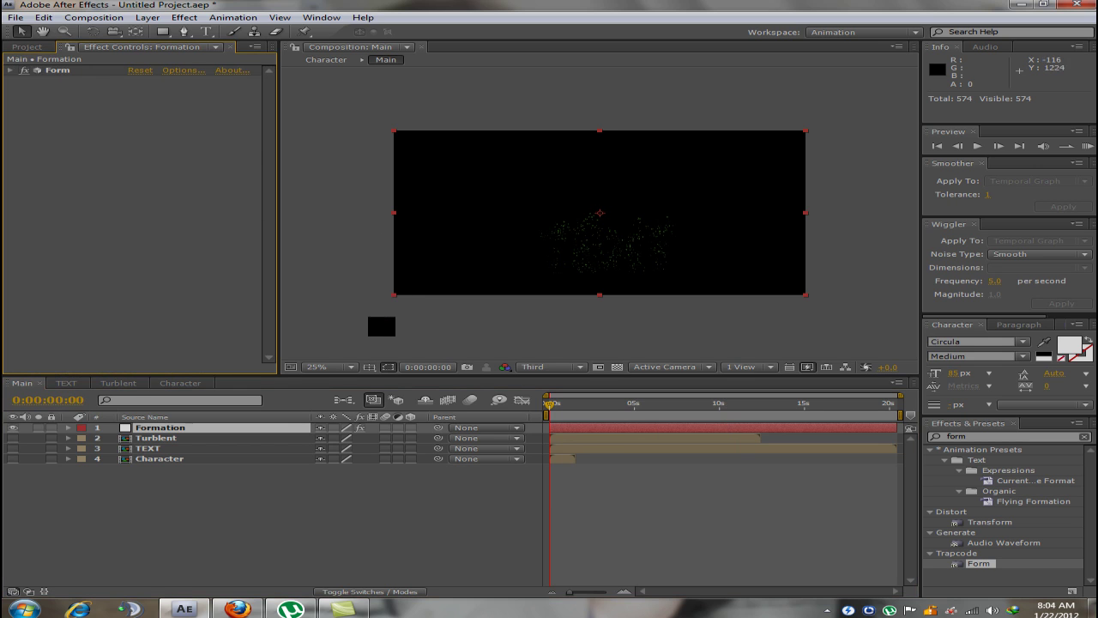
left_click(257, 481)
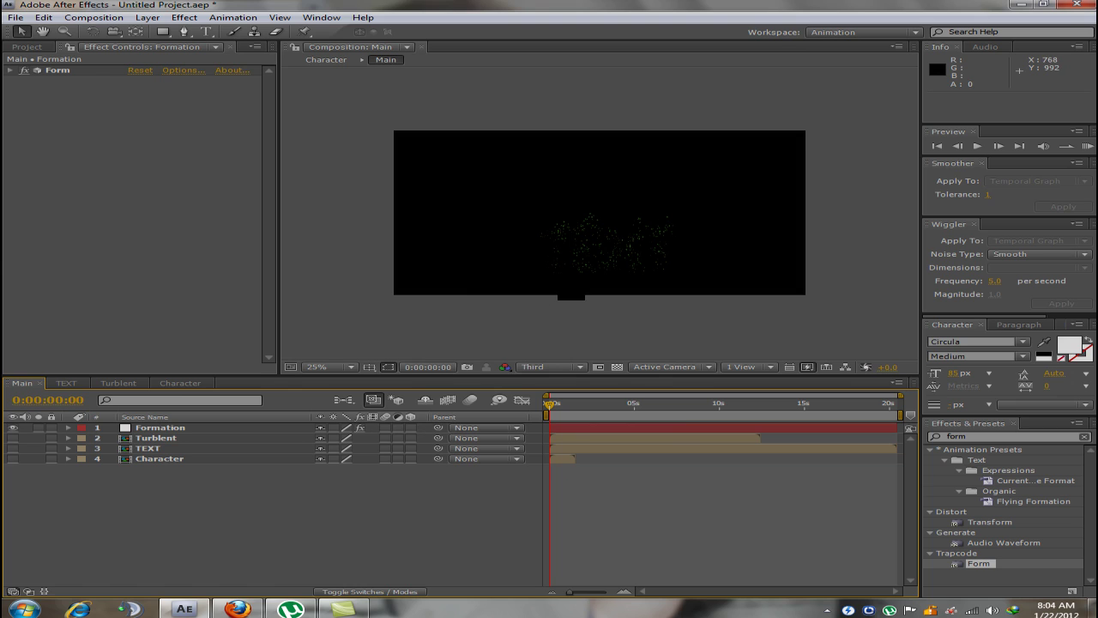
key("period")
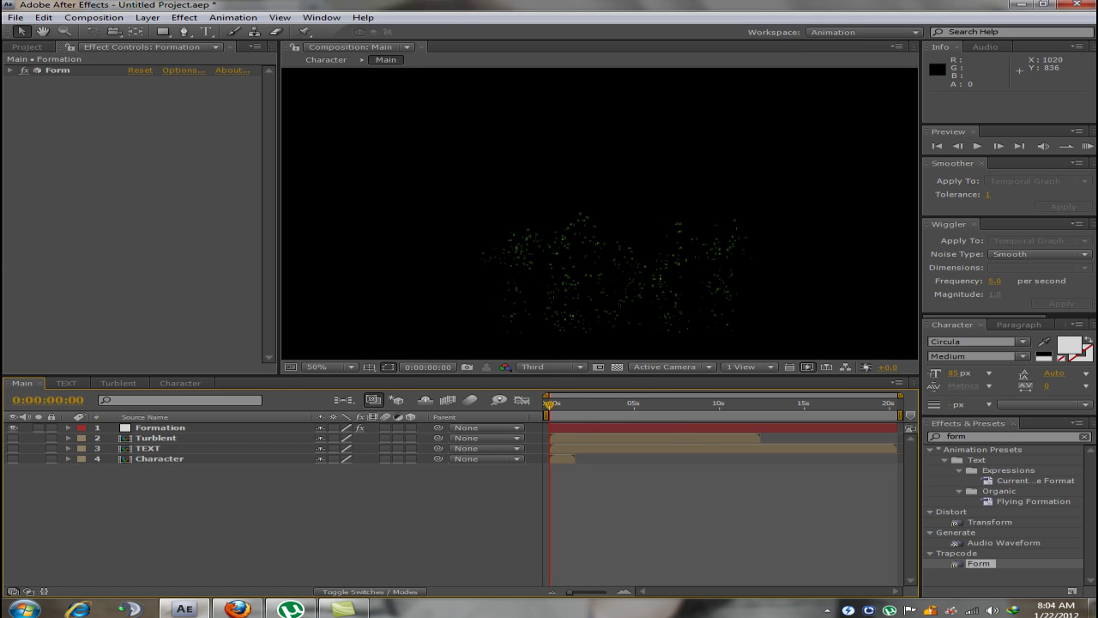
key("comma")
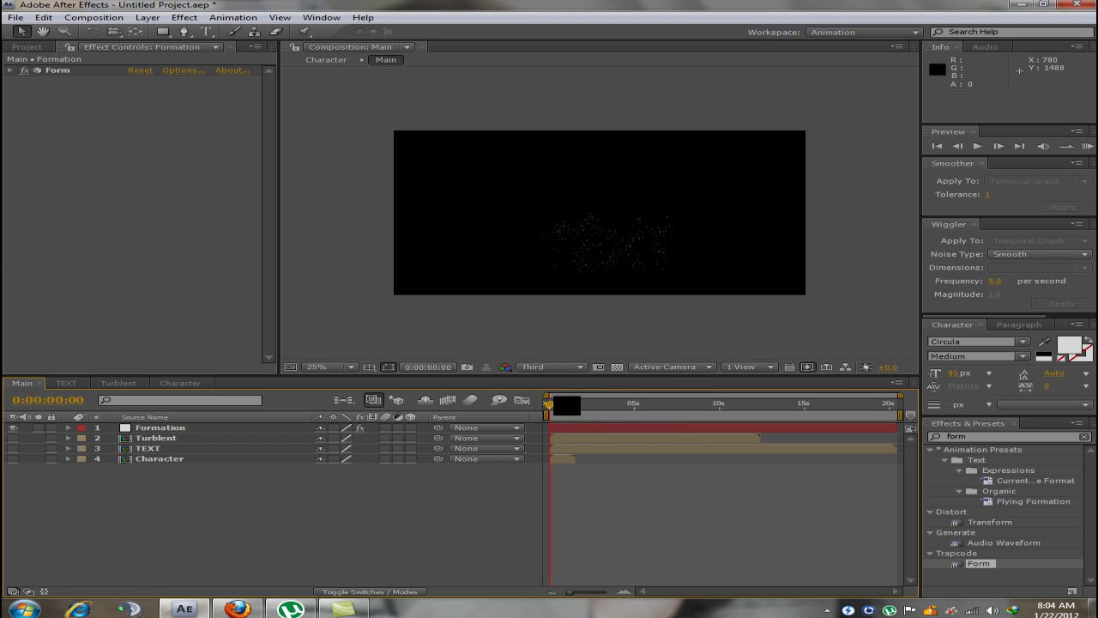
left_click_drag(568, 415, 490, 447)
Add a null object to the Main composition and turn off its visibility
left_click(148, 17)
mouse_move(171, 32)
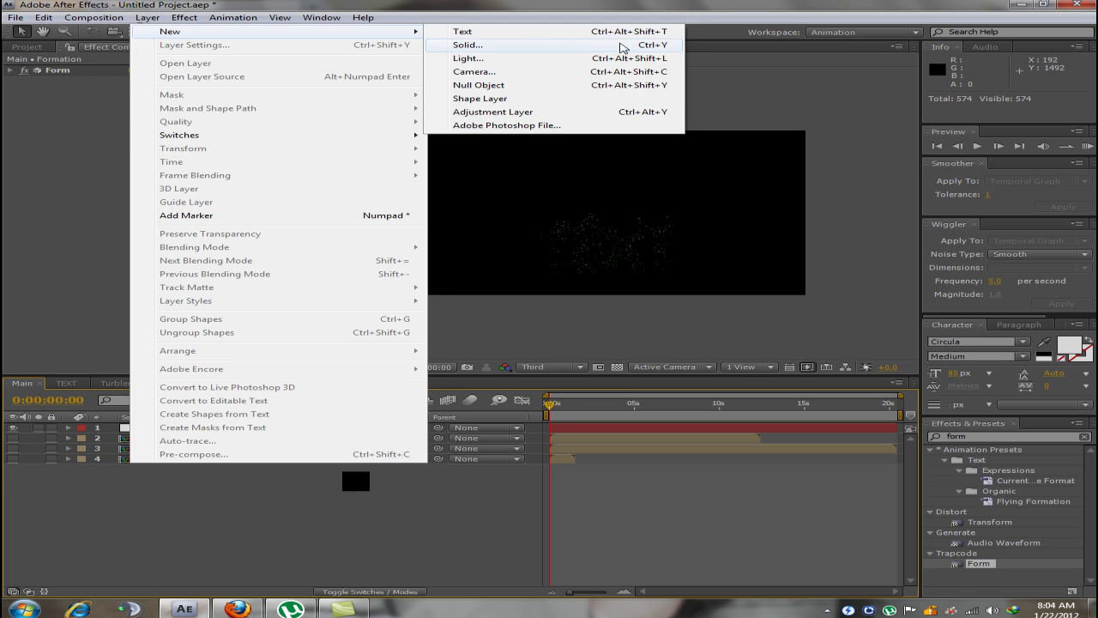
left_click(524, 85)
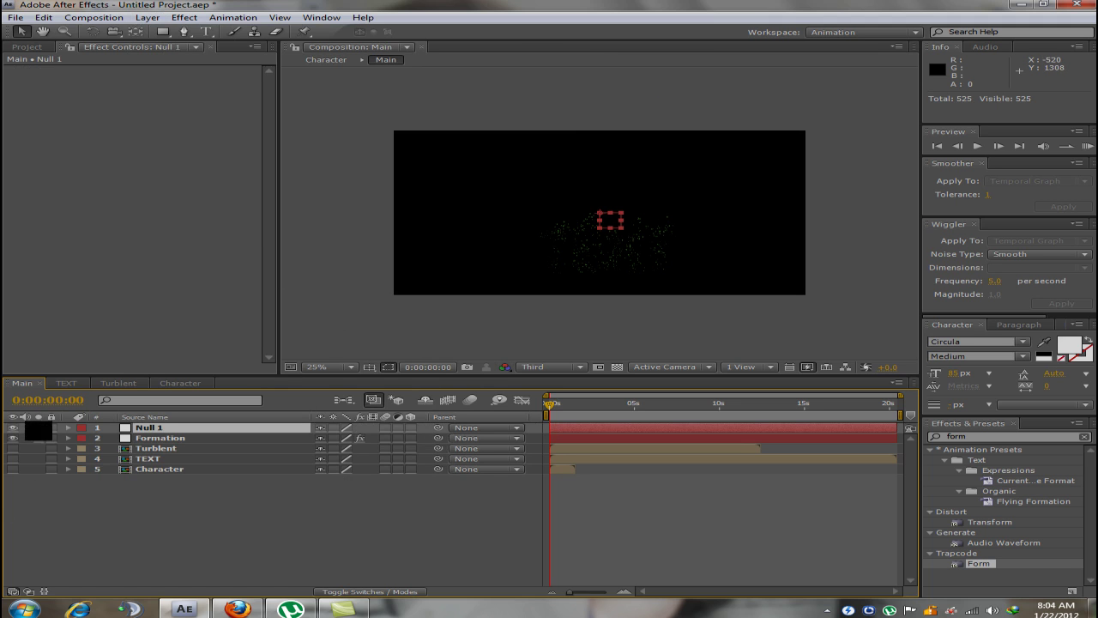
left_click(12, 427)
Add a new camera to the Main composition with the settings offered
left_click(147, 17)
mouse_move(168, 32)
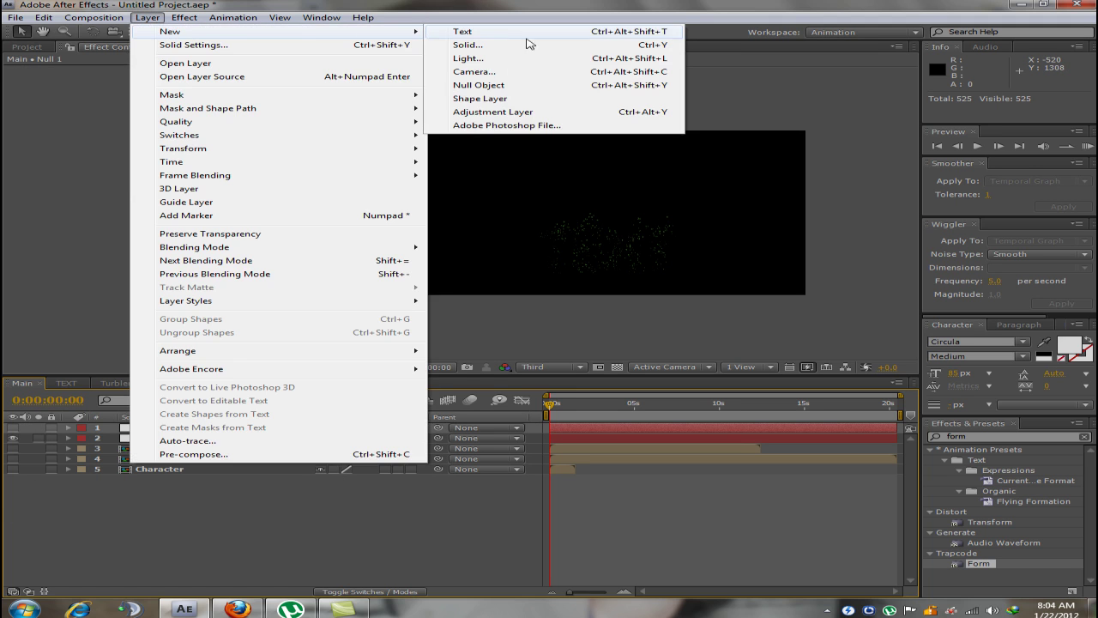
left_click(524, 73)
left_click(725, 434)
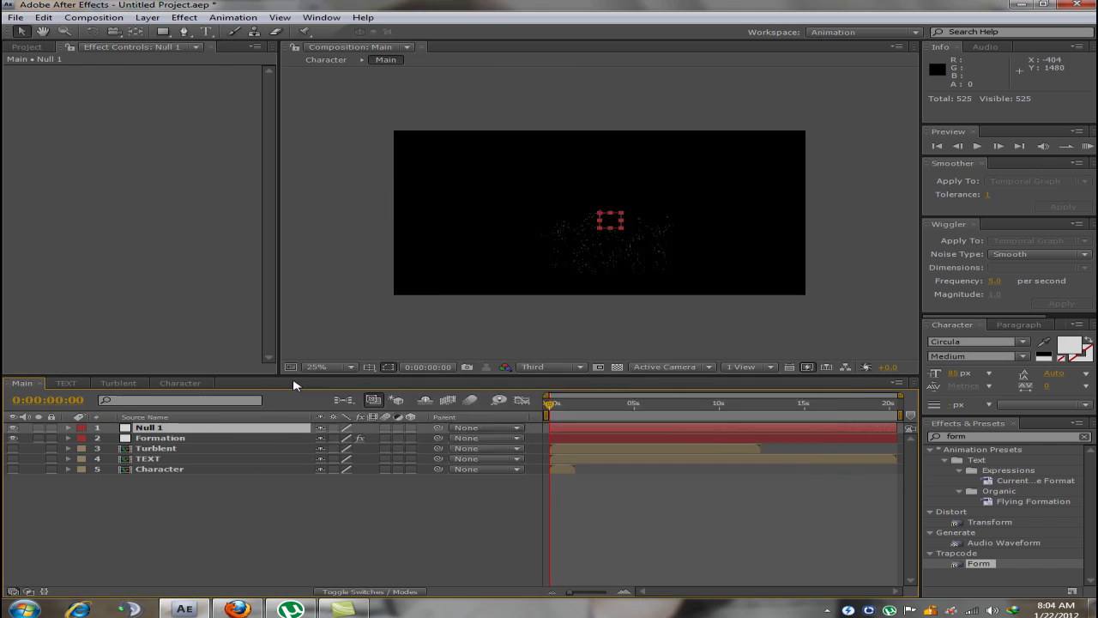
Parent the camera, placed directly below Null 1, to Null 1 and the Formation layer to the camera
left_click_drag(234, 430, 238, 441)
left_click_drag(439, 445, 254, 422)
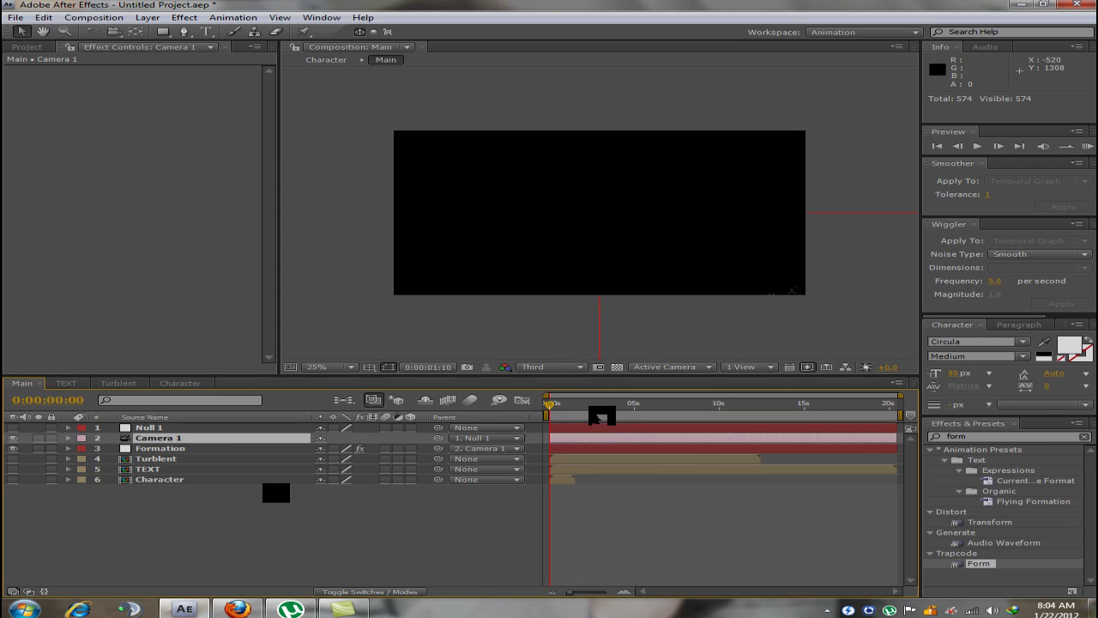
Undo the Formation layer's parenting and parent only Camera 1 to Null 1
key("ctrl+z")
key("ctrl+z")
left_click_drag(438, 438, 283, 429)
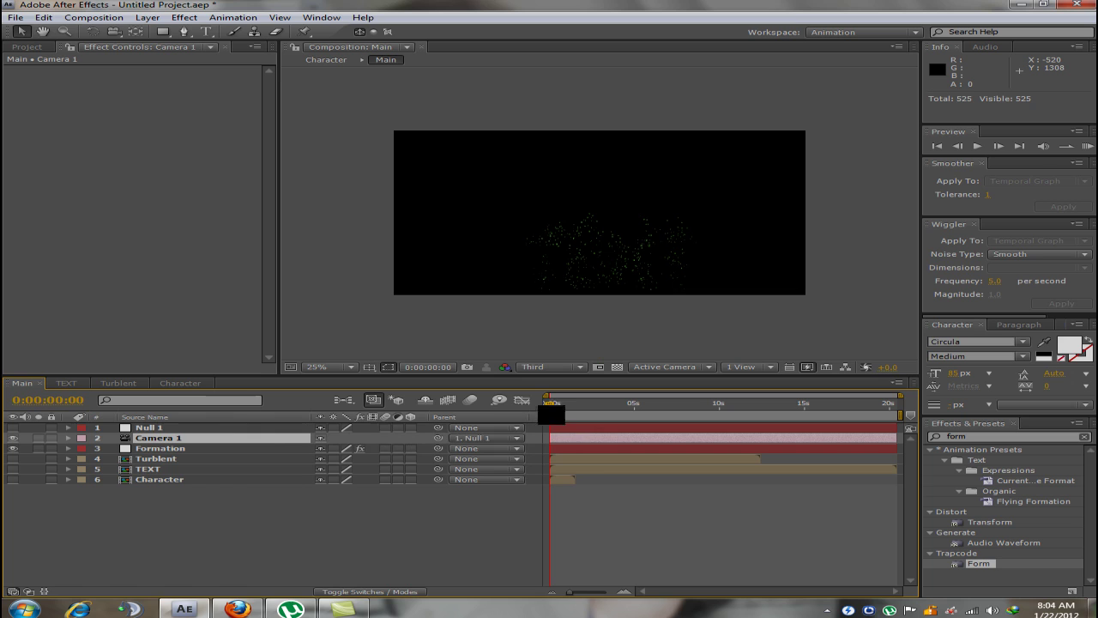
Keyframe Camera 1's Position at the start of the composition with the values 50, 50, -1
key("alt+shift+p")
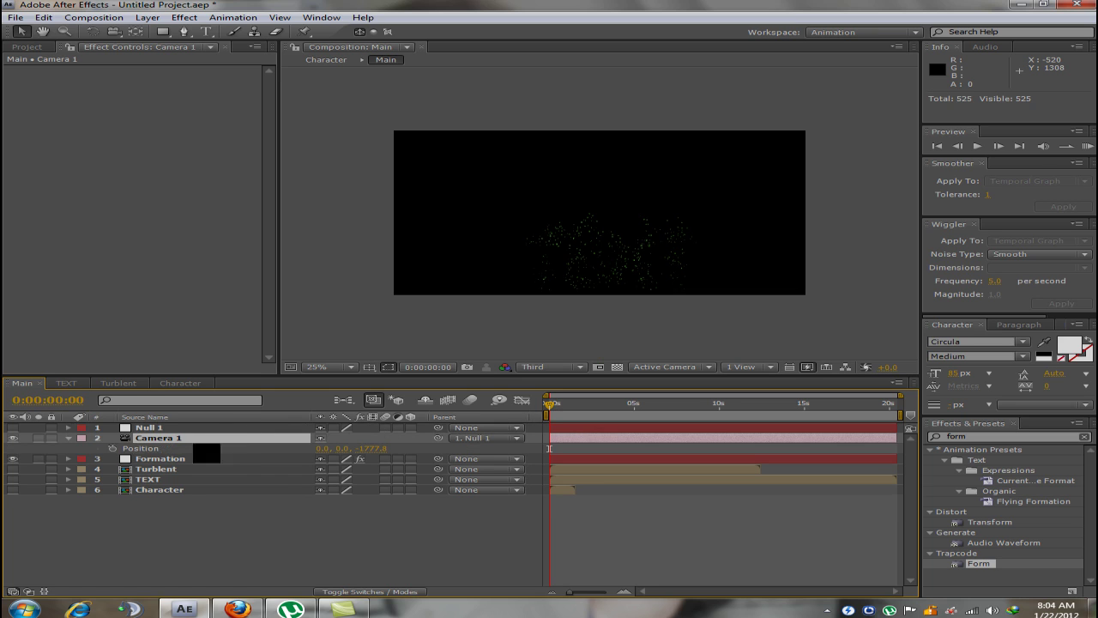
left_click(321, 448)
type("50")
key("Tab")
type("50")
key("Tab")
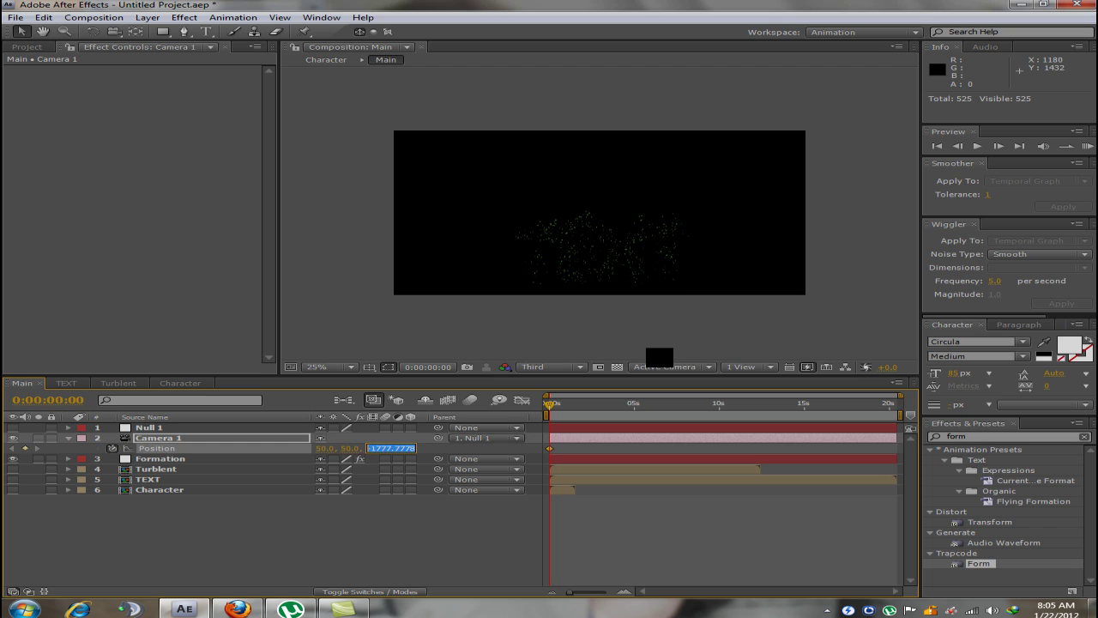
left_click(524, 504)
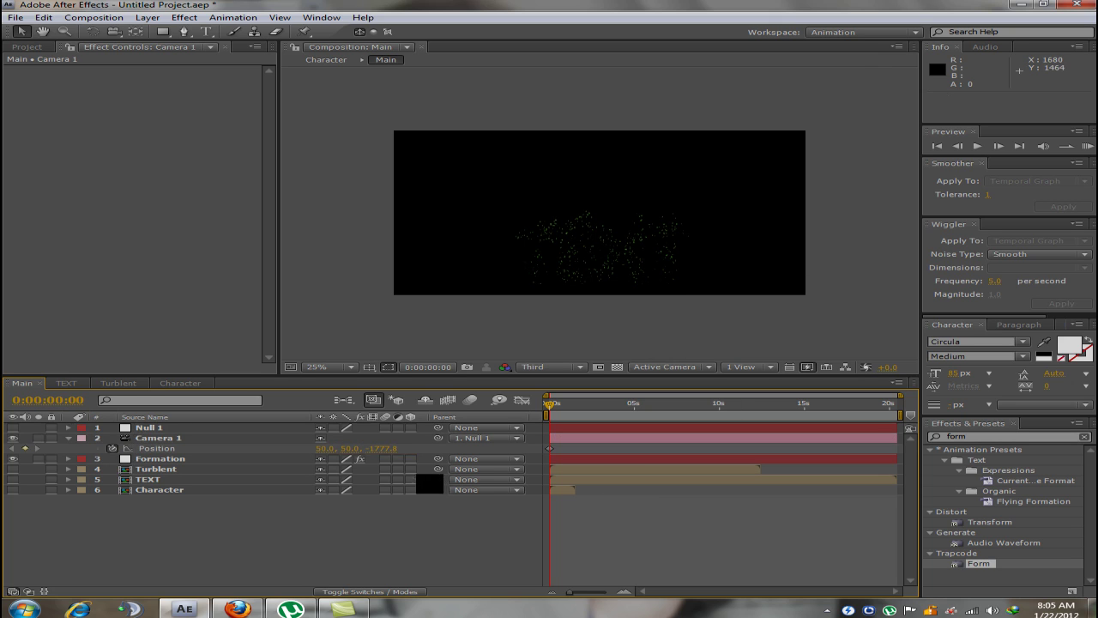
left_click(391, 448)
type("-1")
left_click(324, 560)
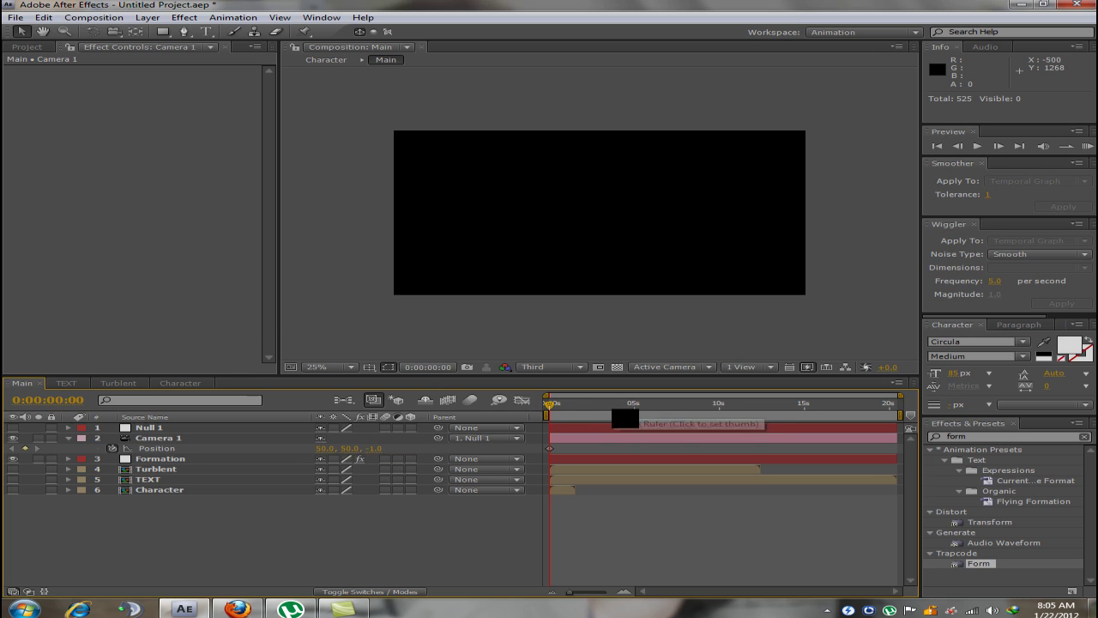
Add a second camera Position keyframe at 0:00:05:14 with the Z value set to -1777.8
left_click(640, 409)
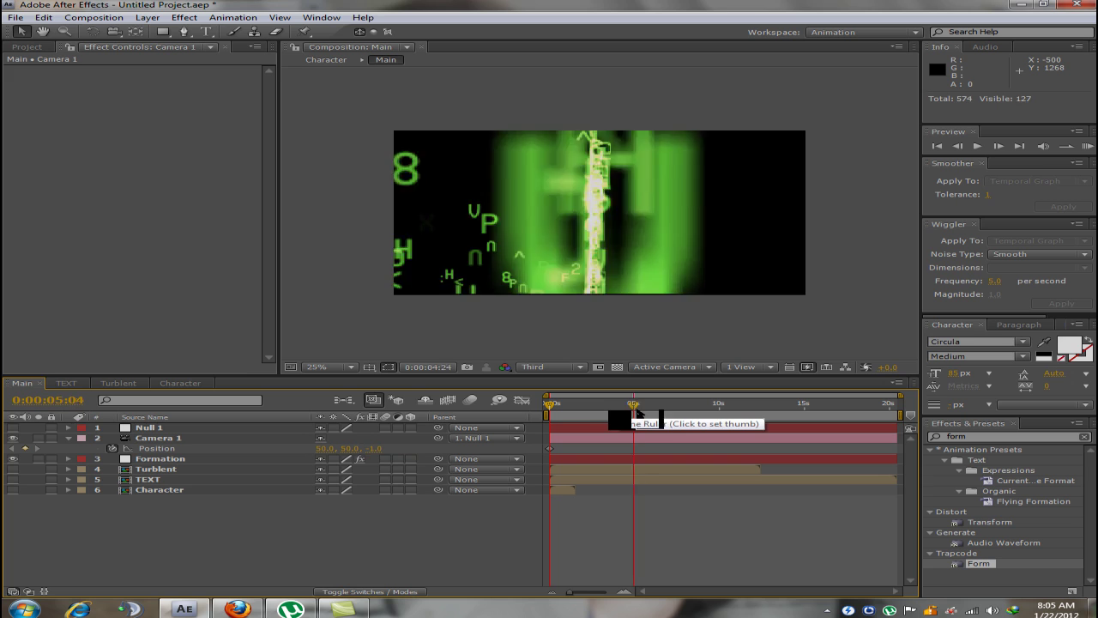
left_click_drag(641, 412, 645, 415)
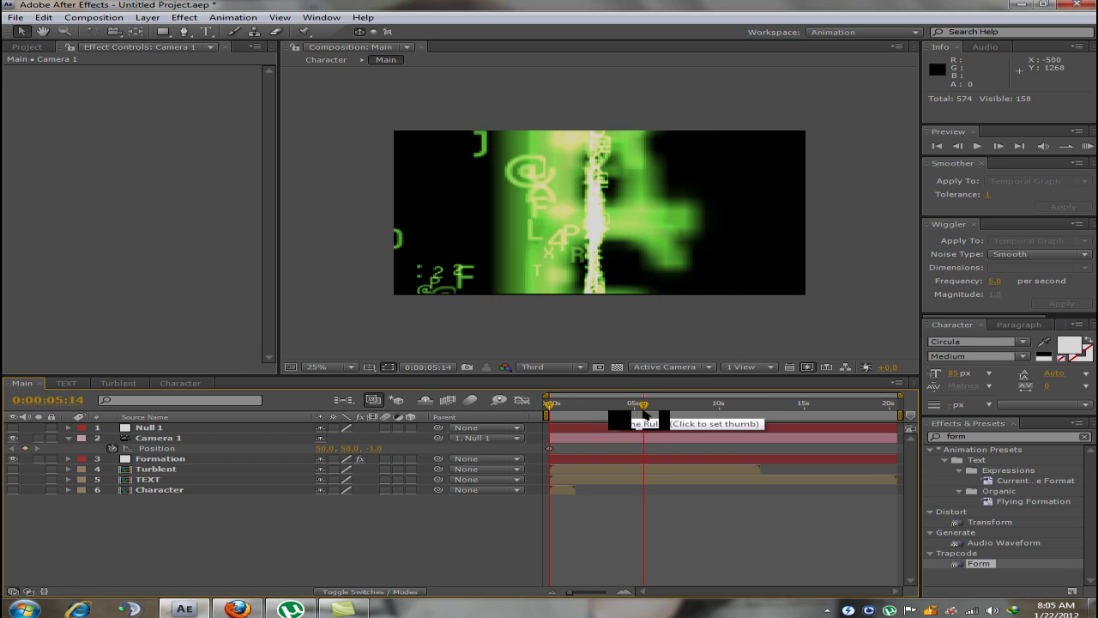
key("Home")
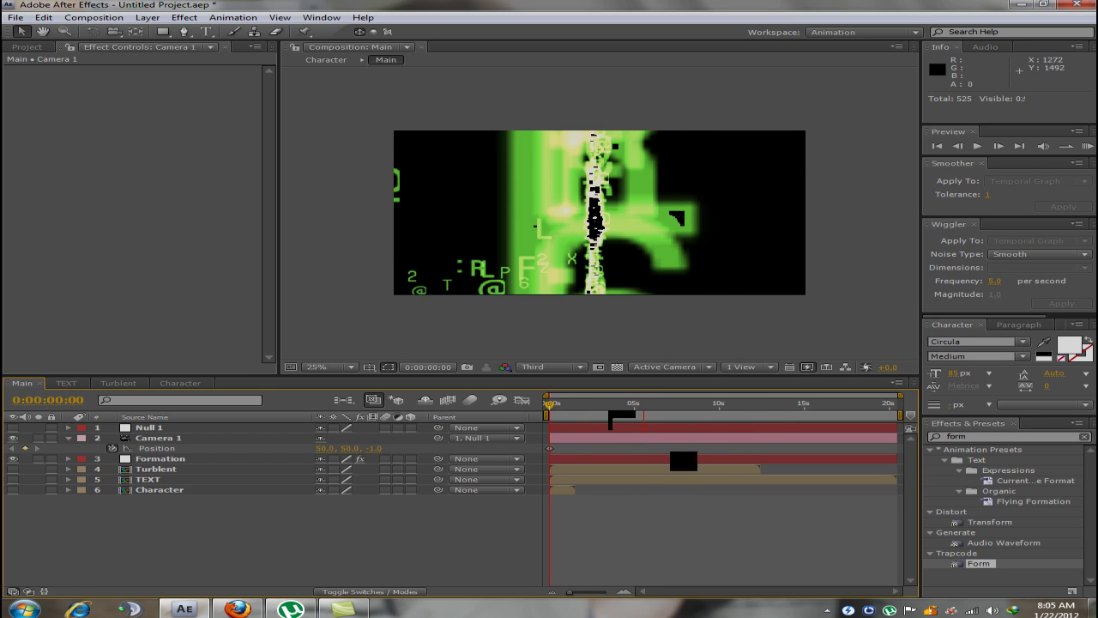
left_click(643, 408)
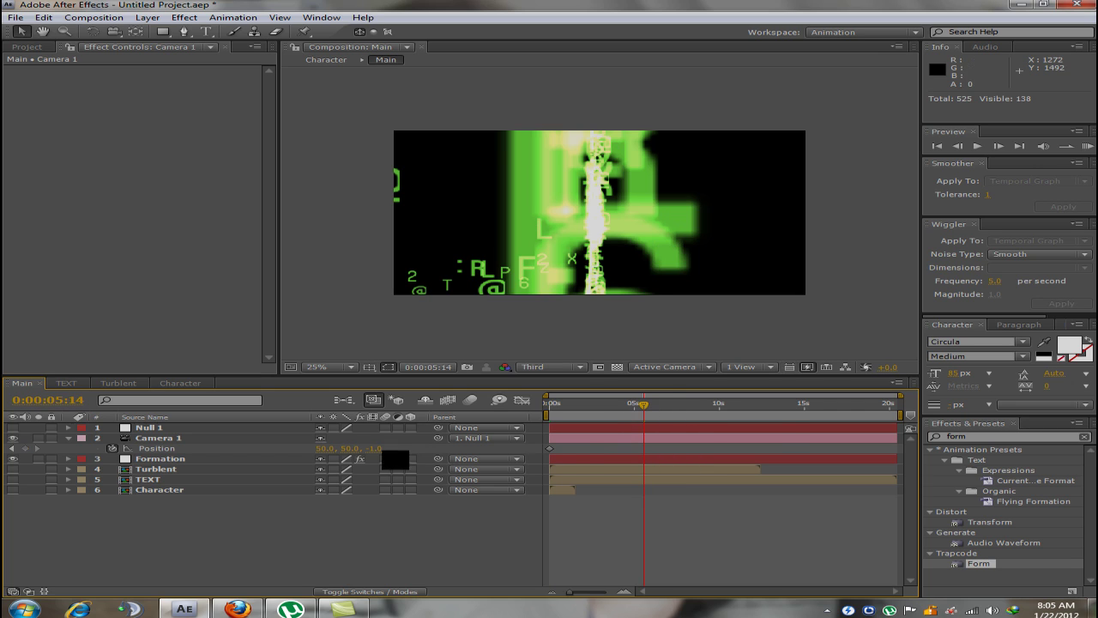
left_click(374, 448)
type("-1777.8")
key("Return")
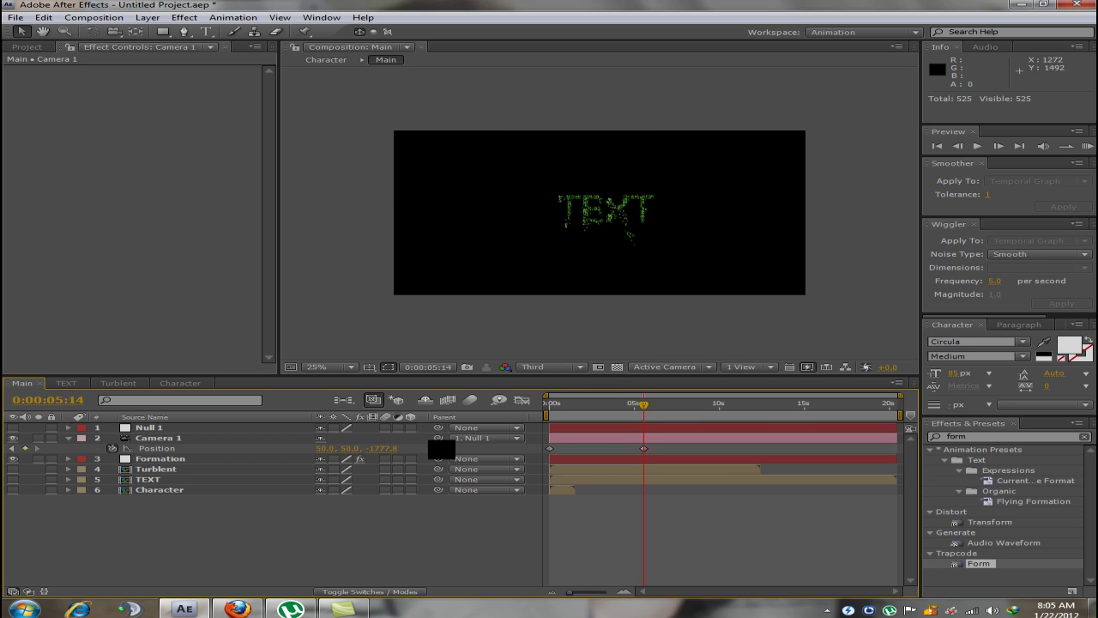
Move the camera closer to the text at 0:00:05:14 by adjusting its Z position to about -1487.8
scroll(588, 316, "up", 1)
scroll(589, 316, "down", 1)
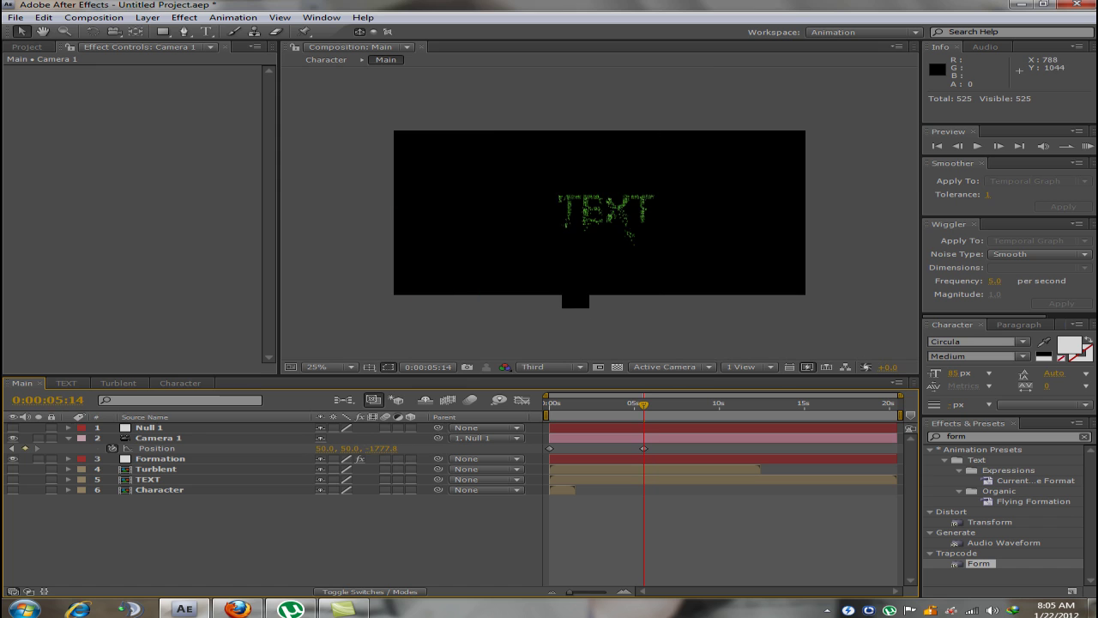
scroll(580, 300, "up", 1)
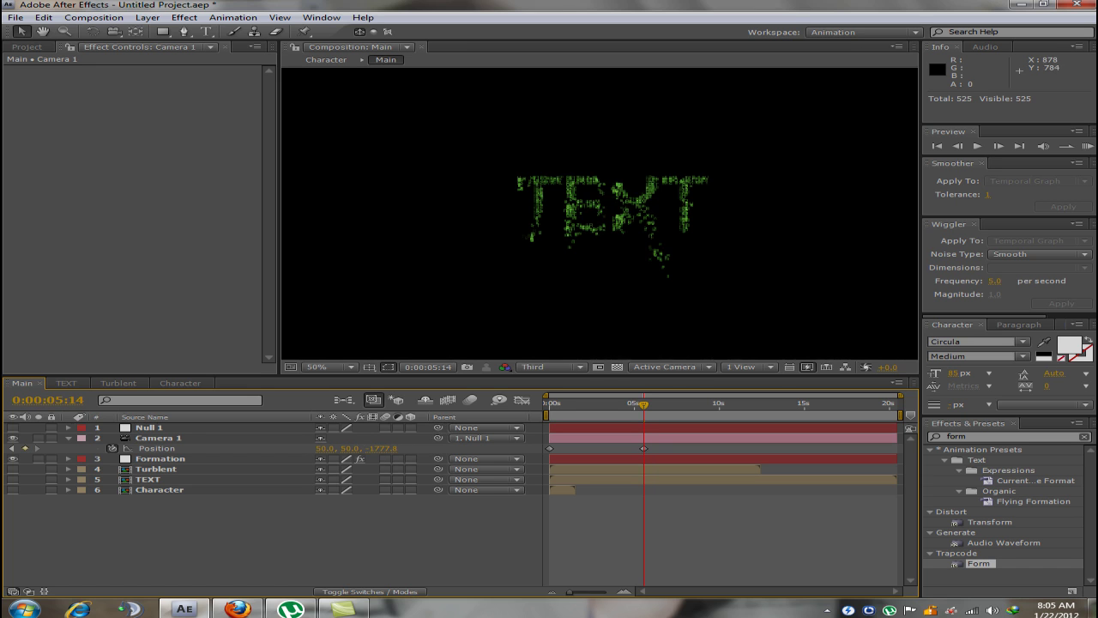
left_click_drag(386, 447, 498, 448)
key("comma")
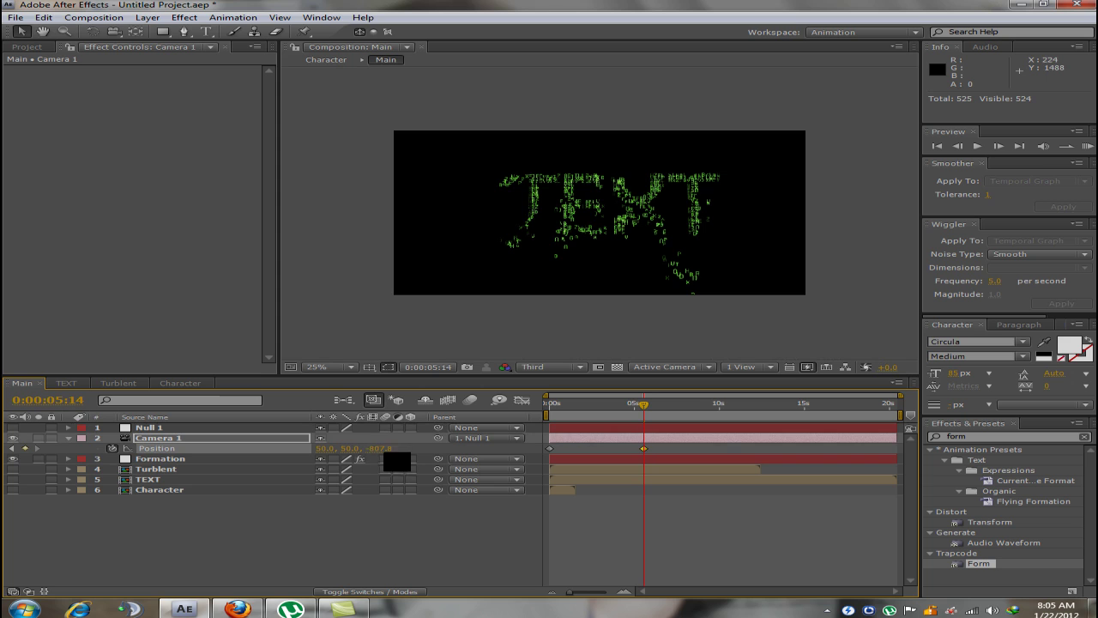
left_click_drag(395, 435, 332, 425)
left_click(459, 501)
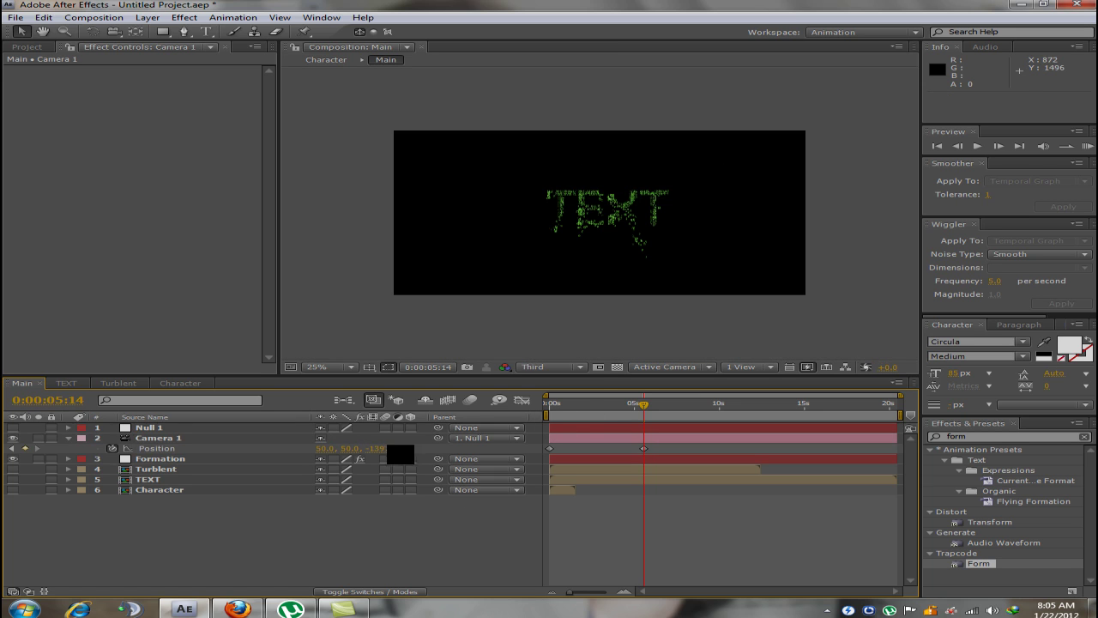
left_click_drag(394, 448, 386, 444)
left_click(436, 518)
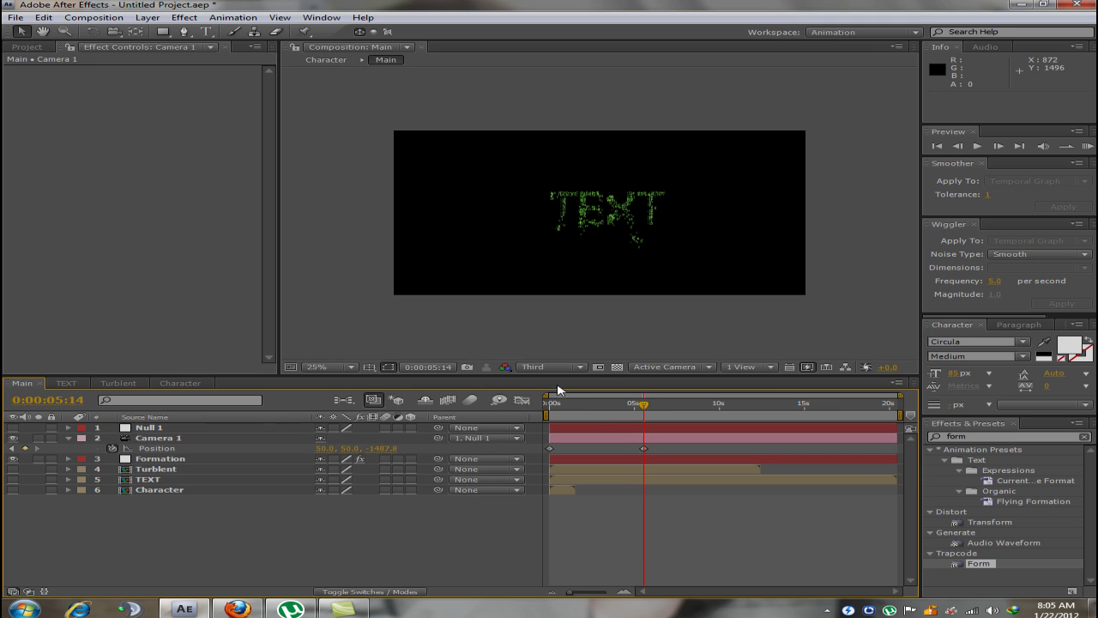
Return to the start of the timeline, reveal Null 1's rotation and make Null 1 and the Formation layer 3D
left_click_drag(558, 402, 601, 402)
left_click_drag(637, 445, 670, 454)
left_click_drag(671, 401, 300, 407)
left_click(292, 427)
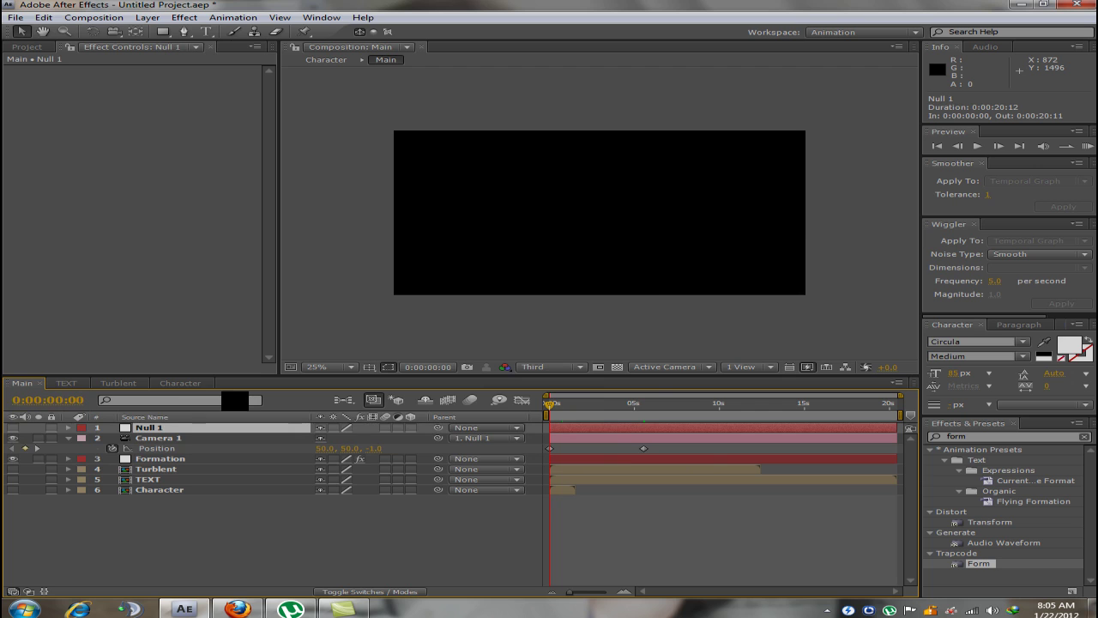
key("r")
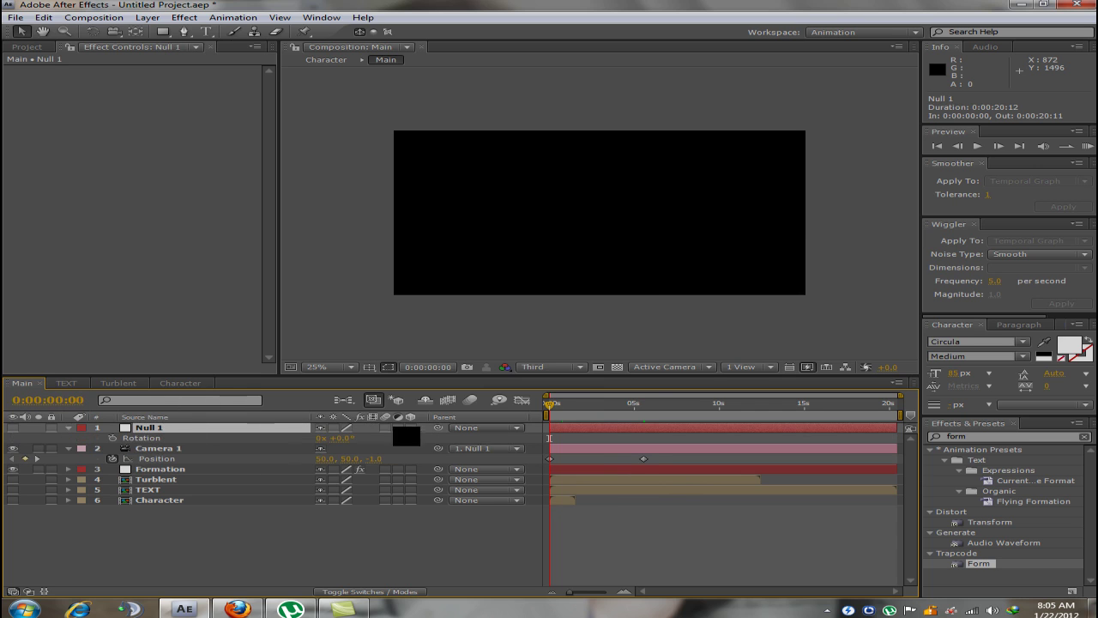
left_click(410, 428)
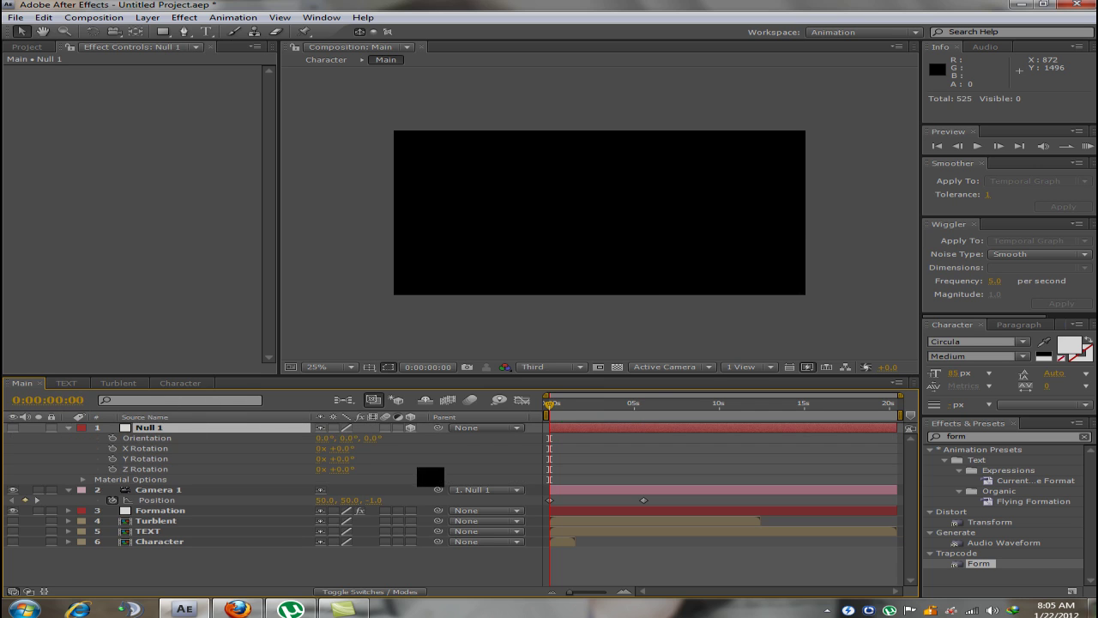
left_click(410, 510)
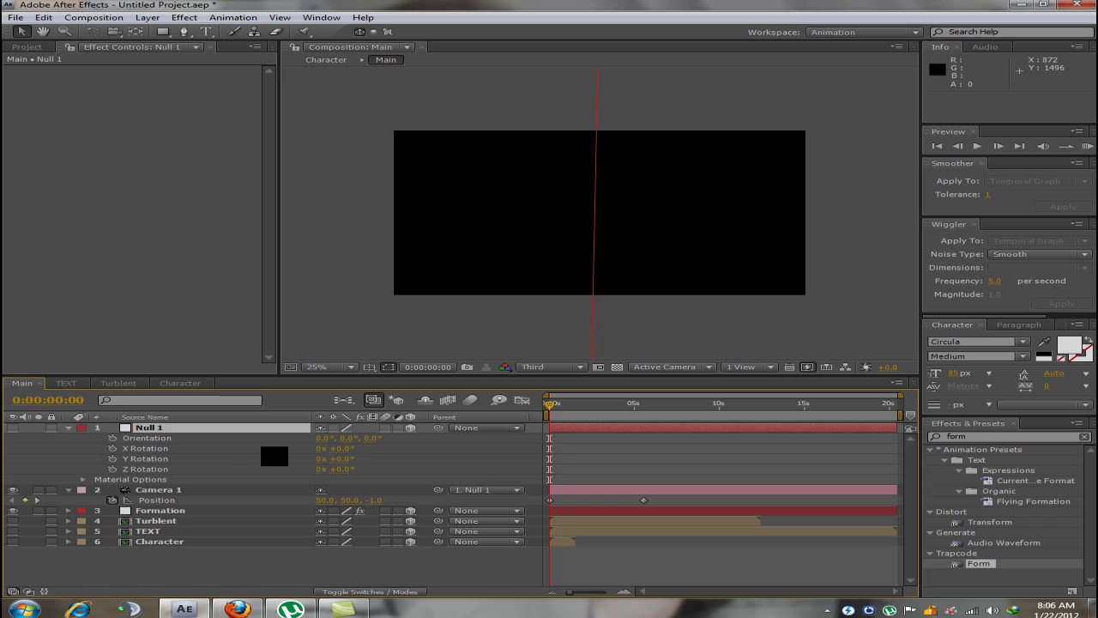
Animate Null 1's X Rotation from 45° at the start to 0° at 0:00:05:14
left_click(113, 447)
left_click(342, 448)
type("45")
left_click(402, 458)
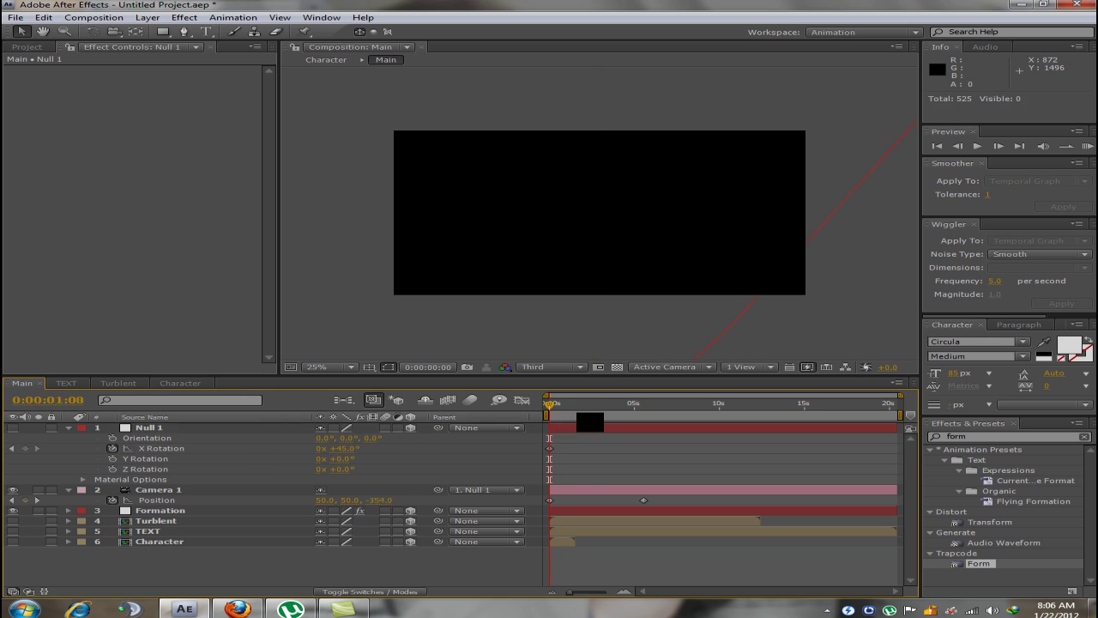
left_click_drag(577, 410, 653, 407)
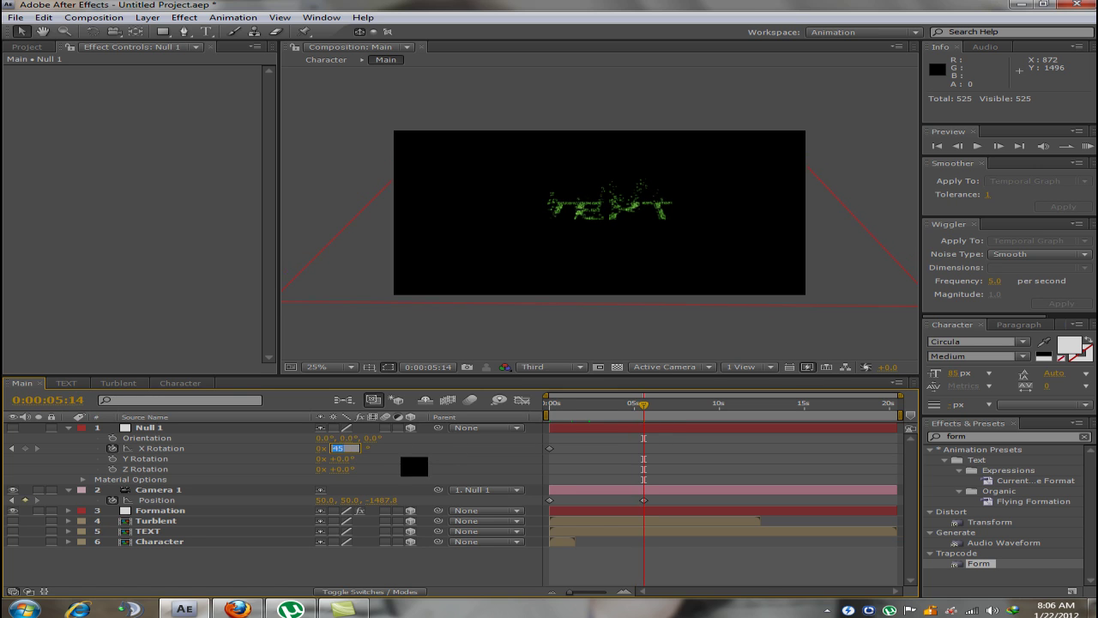
type("0")
key("Return")
Check the camera move and the text formation at several points along the Main composition's timeline
left_click(580, 403)
left_click_drag(588, 450, 584, 519)
left_click(636, 318)
scroll(635, 318, "up", 2)
scroll(636, 318, "down", 1)
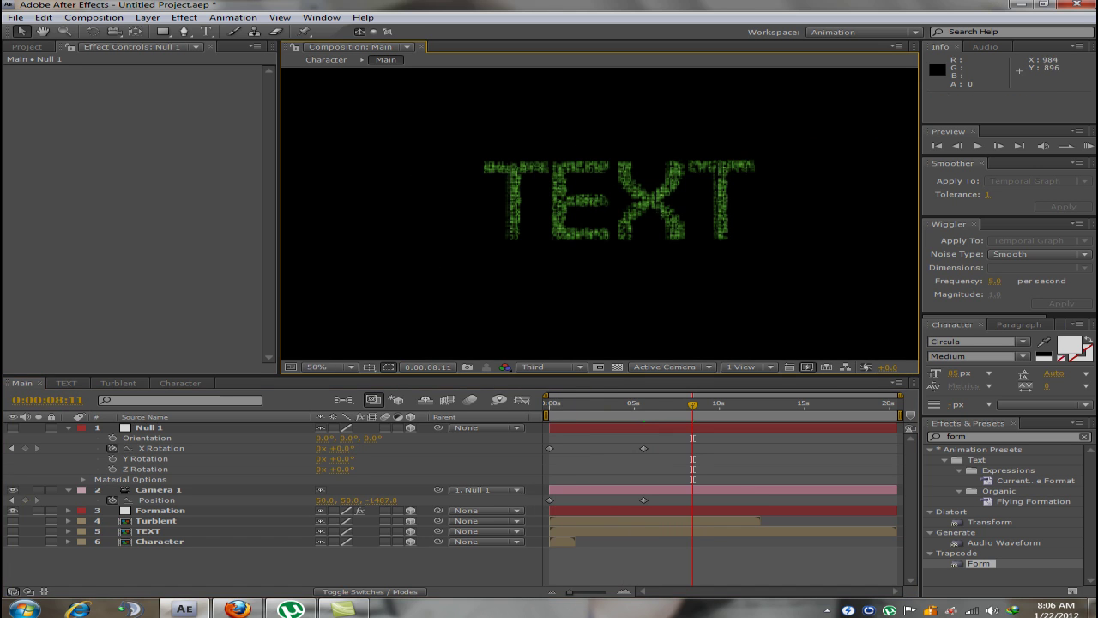
scroll(536, 312, "down", 1)
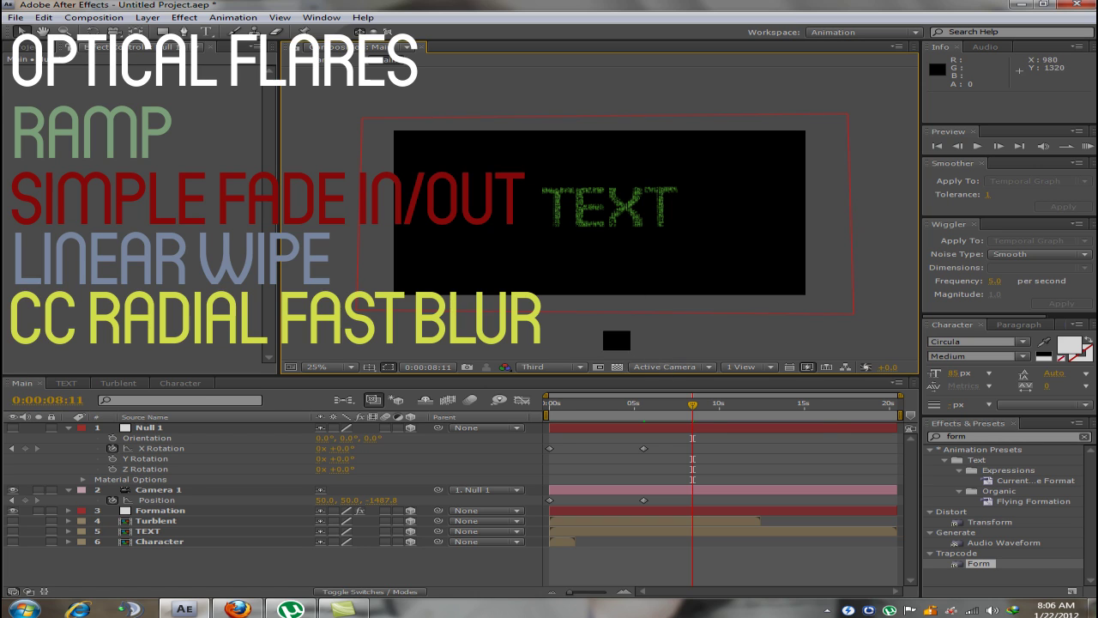
left_click(555, 403)
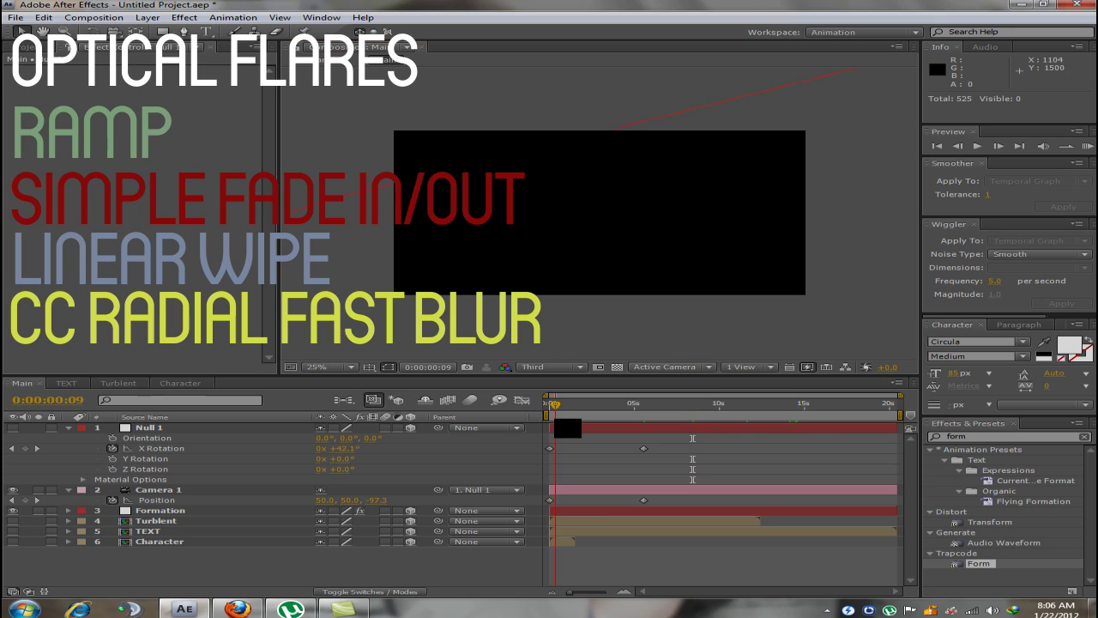